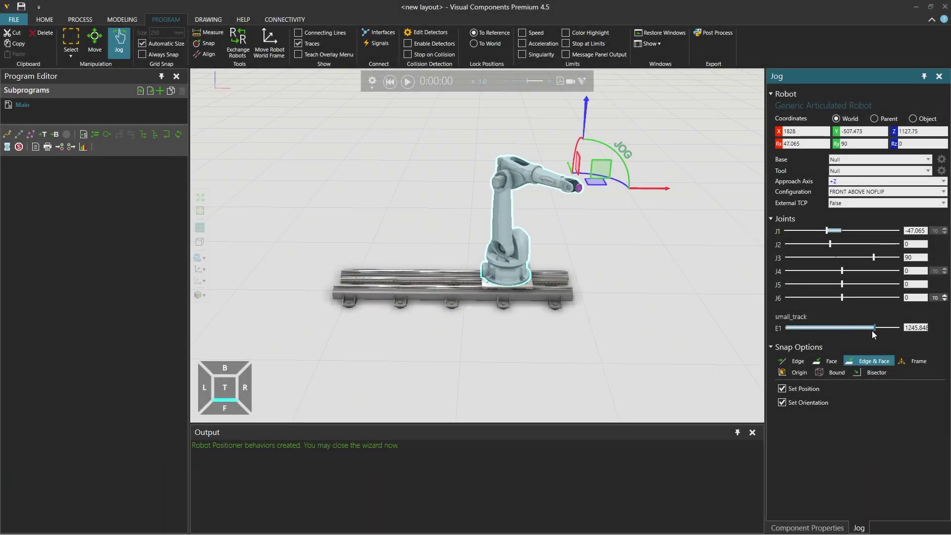
# - Add a PTP point to Main, slide the robot further left along the track, then add PTP point P2
pyautogui.click(8, 136)
pyautogui.moveTo(605, 173); pyautogui.dragTo(545, 162)
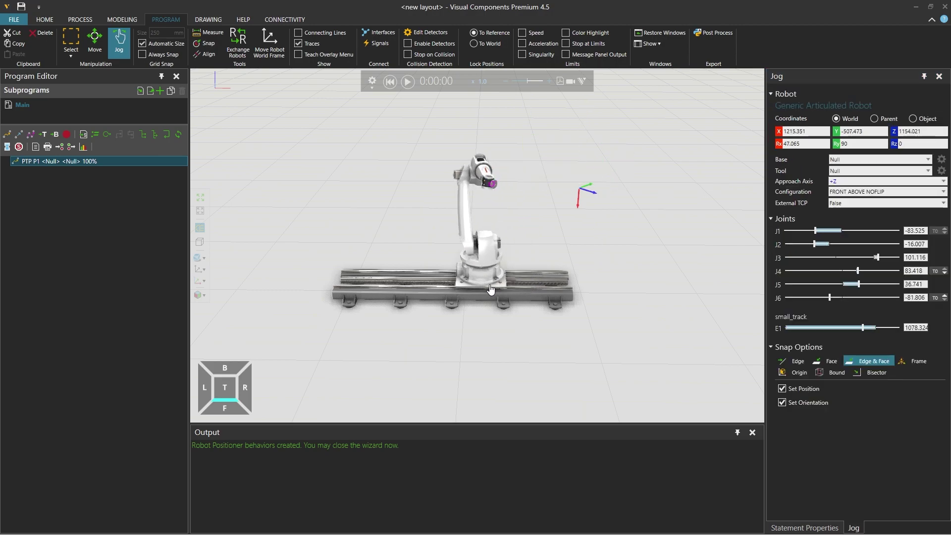
pyautogui.moveTo(490, 289); pyautogui.dragTo(414, 288)
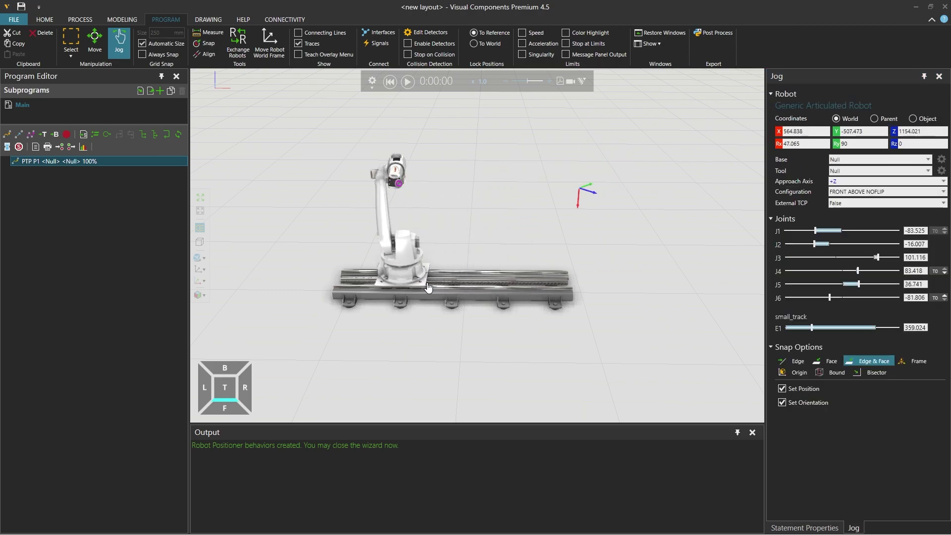
pyautogui.click(7, 135)
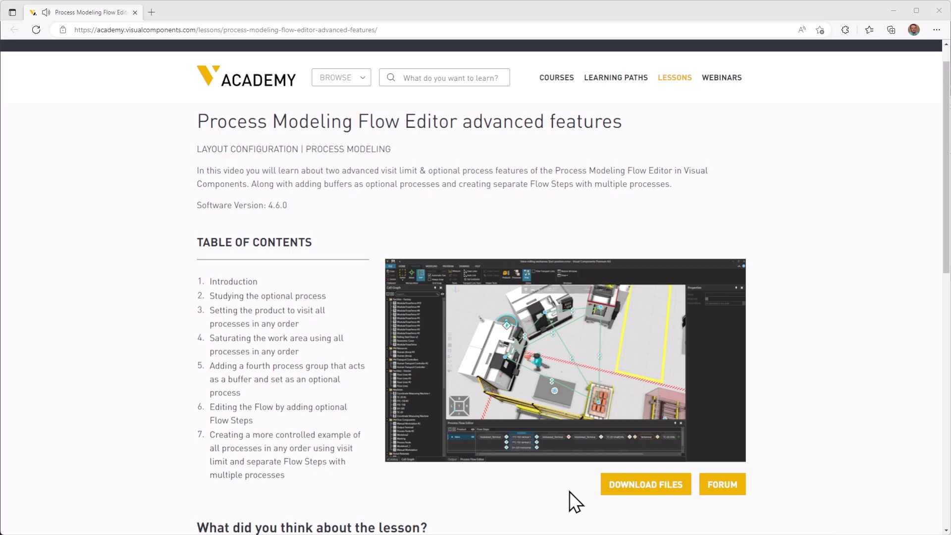
# - Download the lesson's visitlimit_and_optional_process.zip exercise files
pyautogui.click(635, 491)
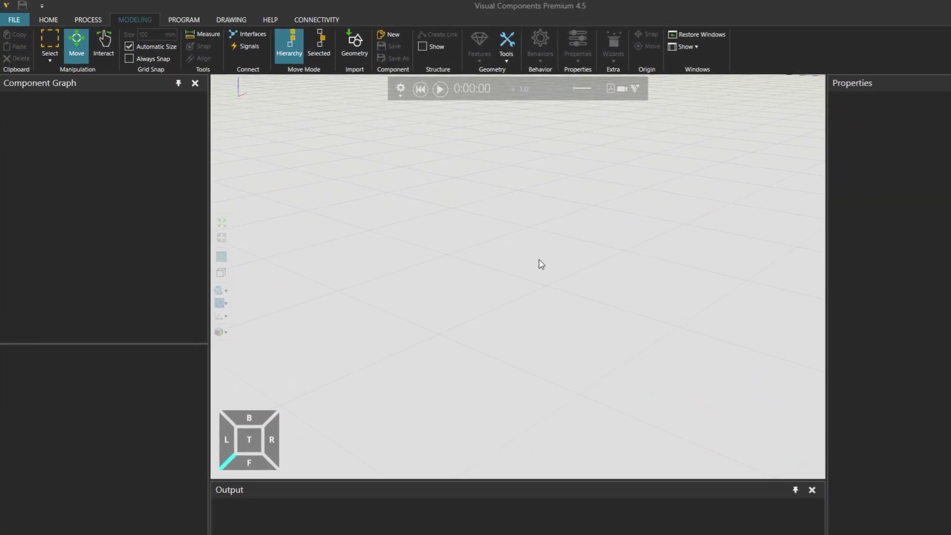
# - Bring small_track.STEP in through Modeling Geometry, analysing it before importing
pyautogui.click(361, 45)
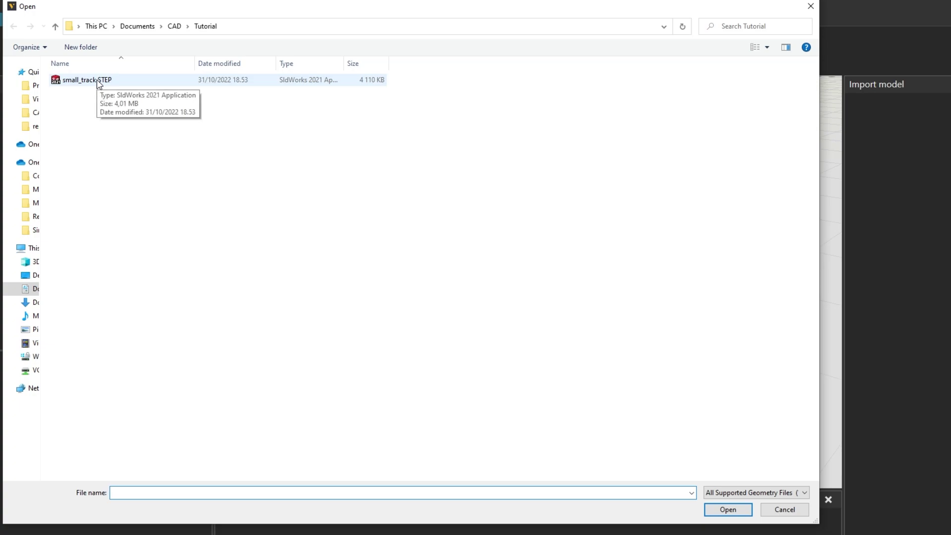
pyautogui.doubleClick(98, 82)
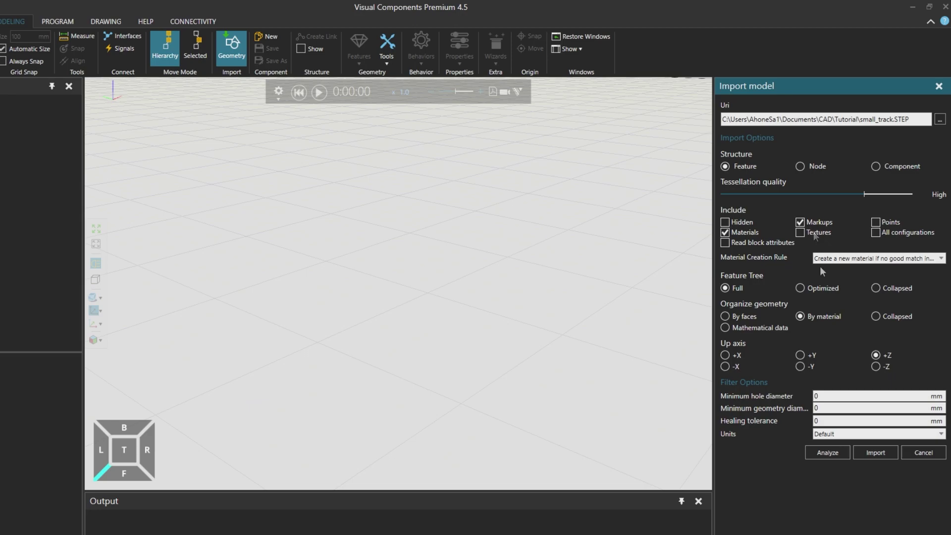
pyautogui.click(825, 452)
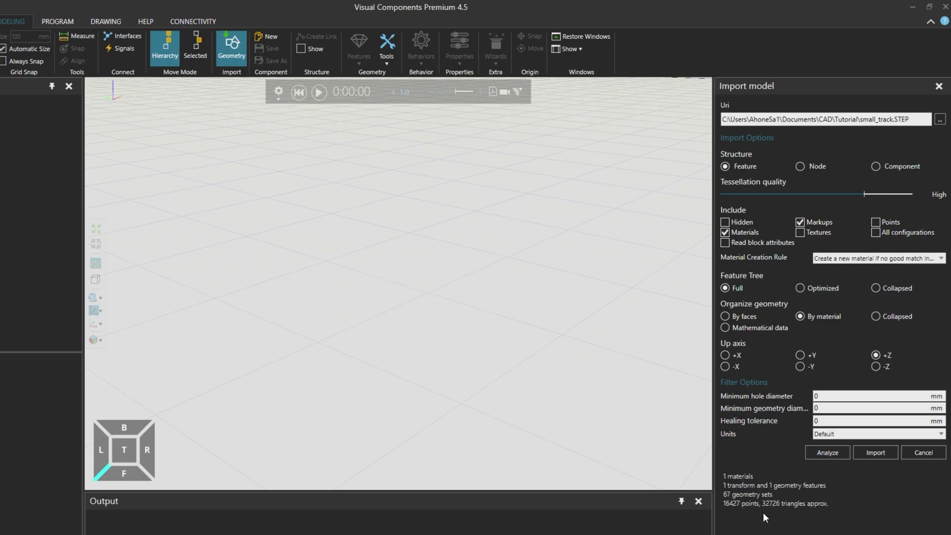
pyautogui.click(876, 452)
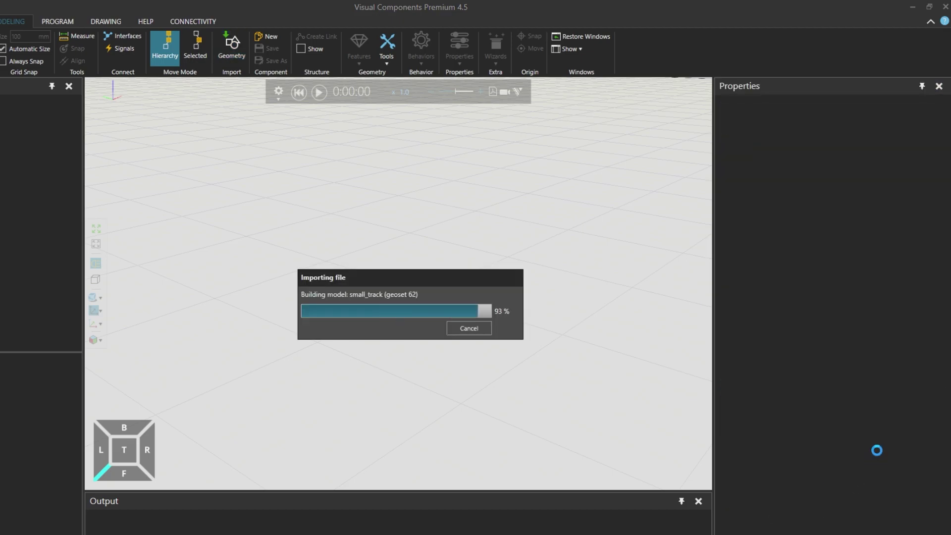
# - Reset small_track's X and Y coordinates to 0 so it sits at world origin 0, 0, 0
pyautogui.moveTo(331, 350); pyautogui.dragTo(483, 379, button='right')
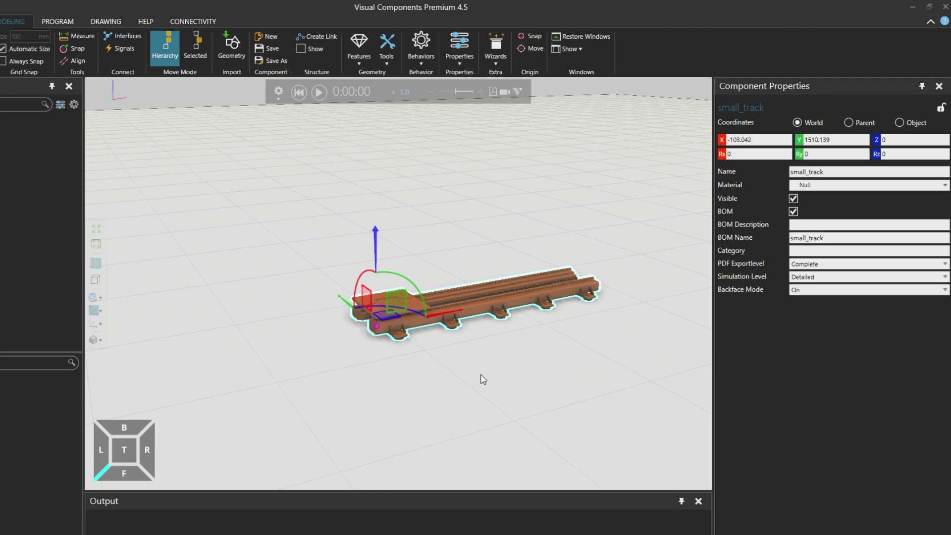
pyautogui.click(722, 140)
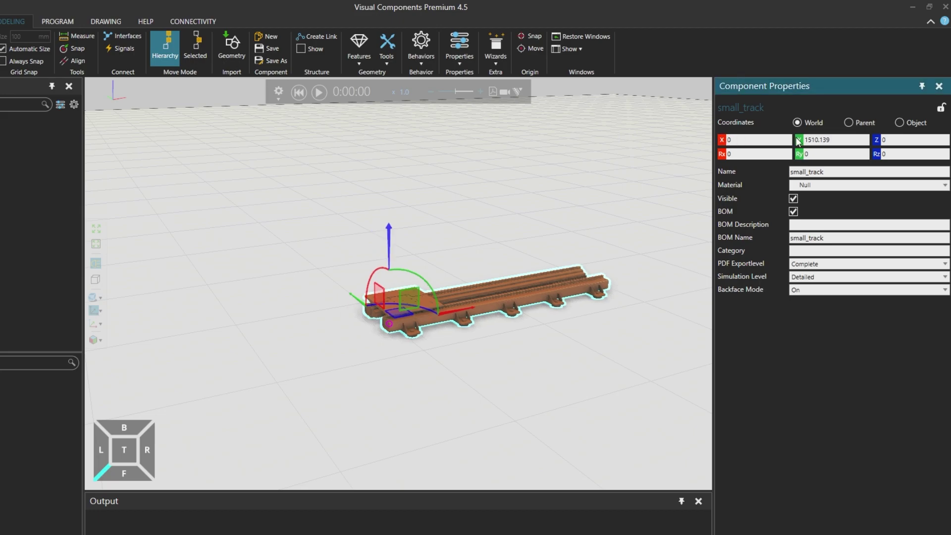
pyautogui.click(799, 141)
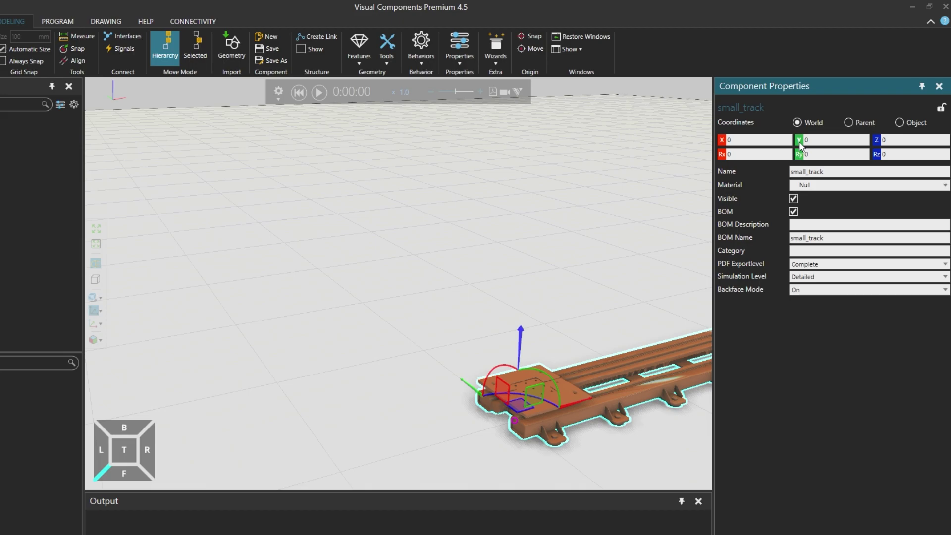
pyautogui.moveTo(495, 238); pyautogui.dragTo(389, 377, button='right')
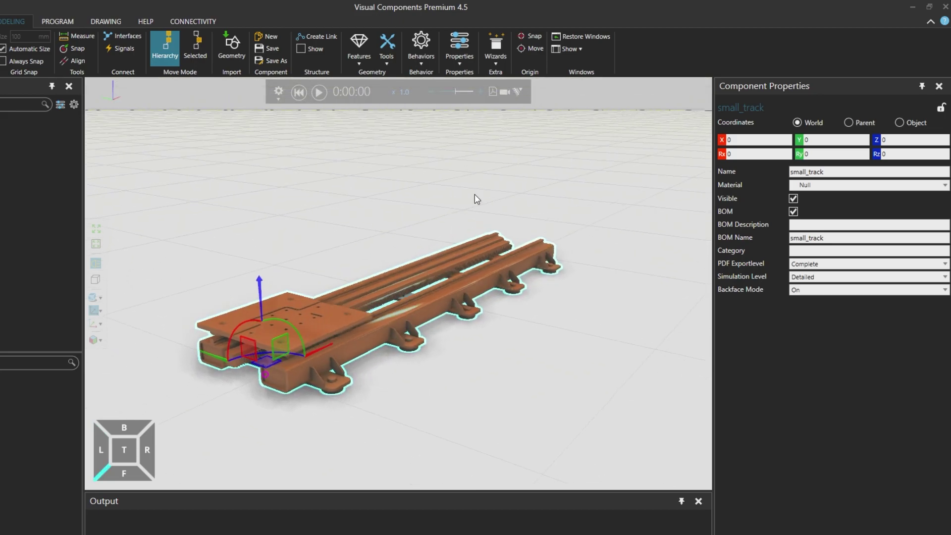
# - Start an Origin Move on the track, rotating the origin about X and framing the rail's left end
pyautogui.click(533, 50)
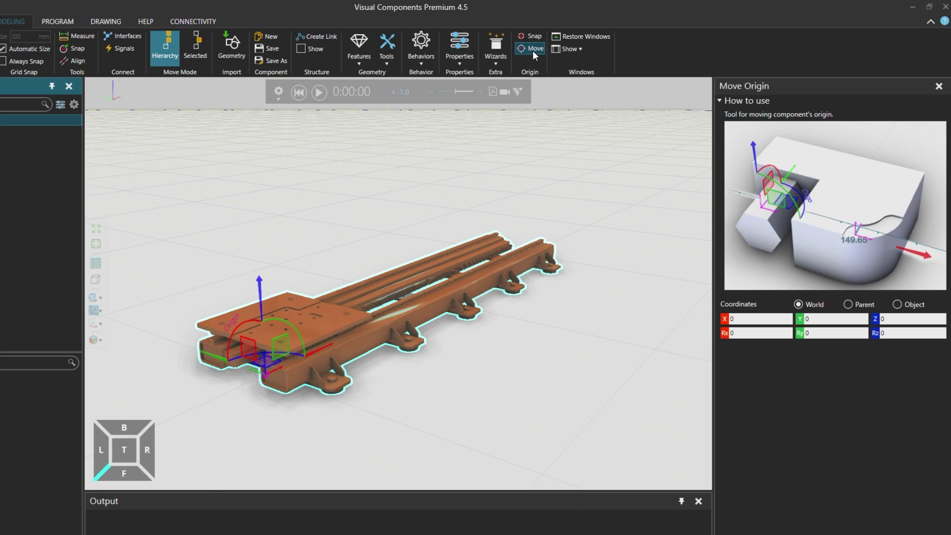
pyautogui.scroll(2, 257, 397)
pyautogui.scroll(1, 257, 397)
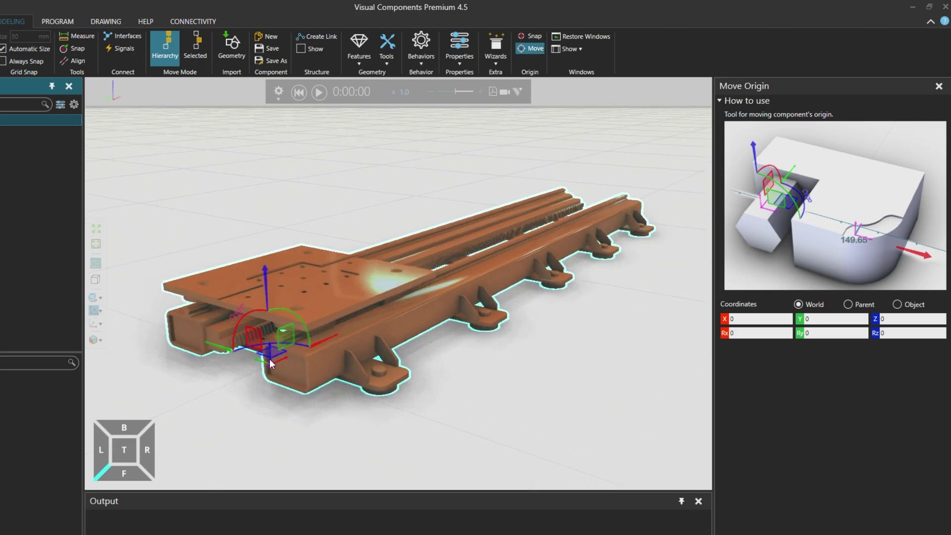
pyautogui.moveTo(256, 311); pyautogui.dragTo(249, 283)
pyautogui.moveTo(439, 384); pyautogui.dragTo(414, 384, button='right')
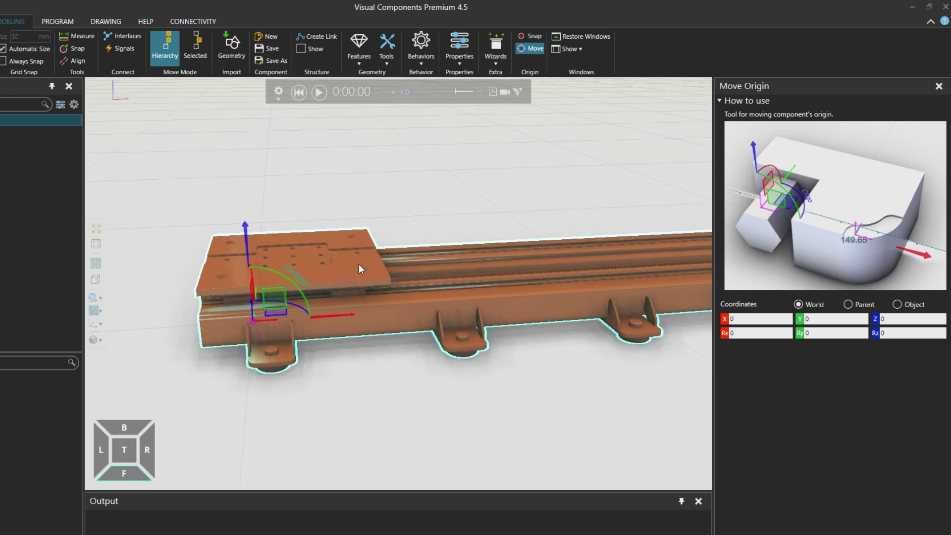
pyautogui.scroll(-2, 346, 373)
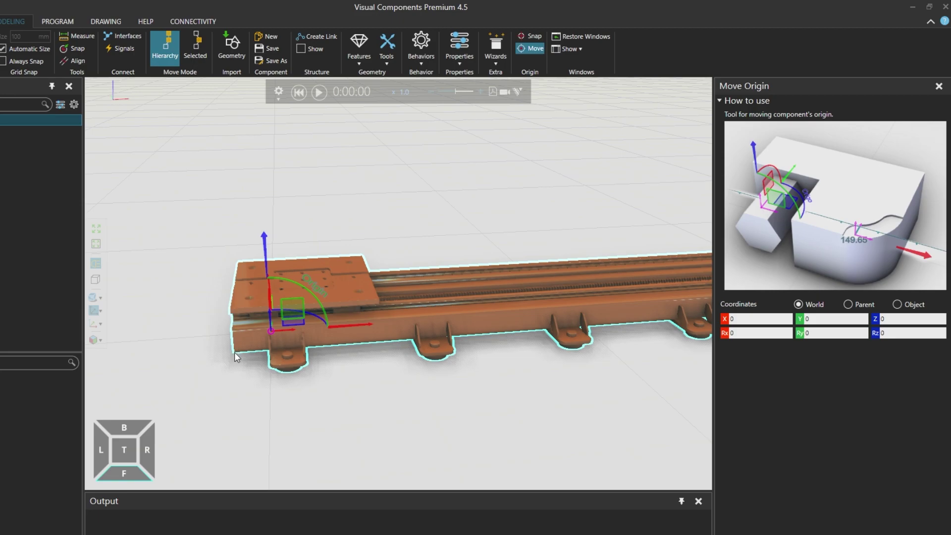
pyautogui.moveTo(234, 352); pyautogui.dragTo(410, 321, button='right')
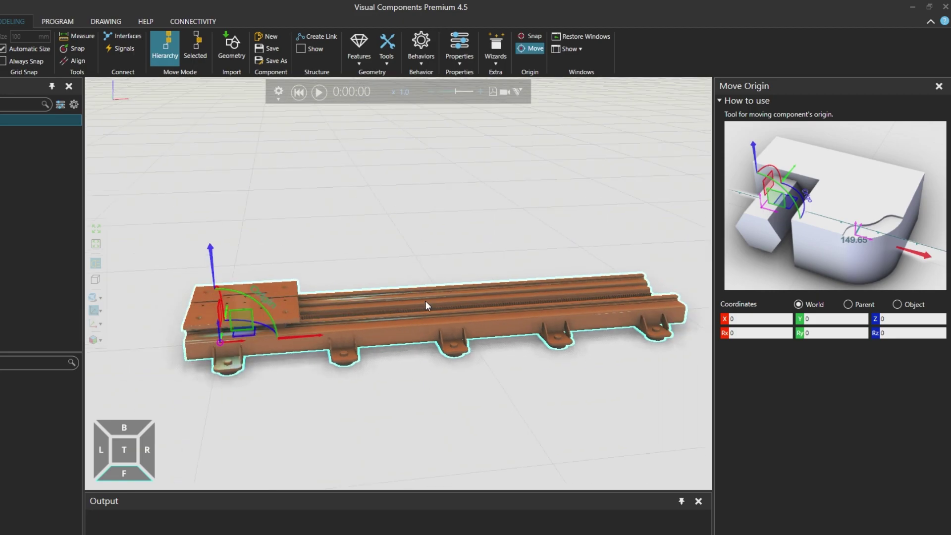
pyautogui.scroll(4, 442, 313)
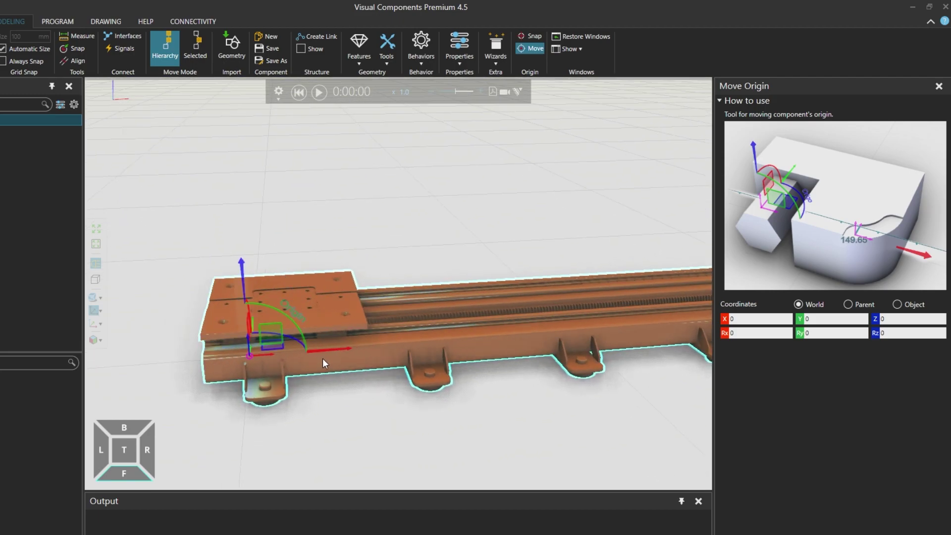
pyautogui.keyDown('ctrl'); pyautogui.moveTo(352, 394); pyautogui.dragTo(399, 423, button='right'); pyautogui.keyUp('ctrl')
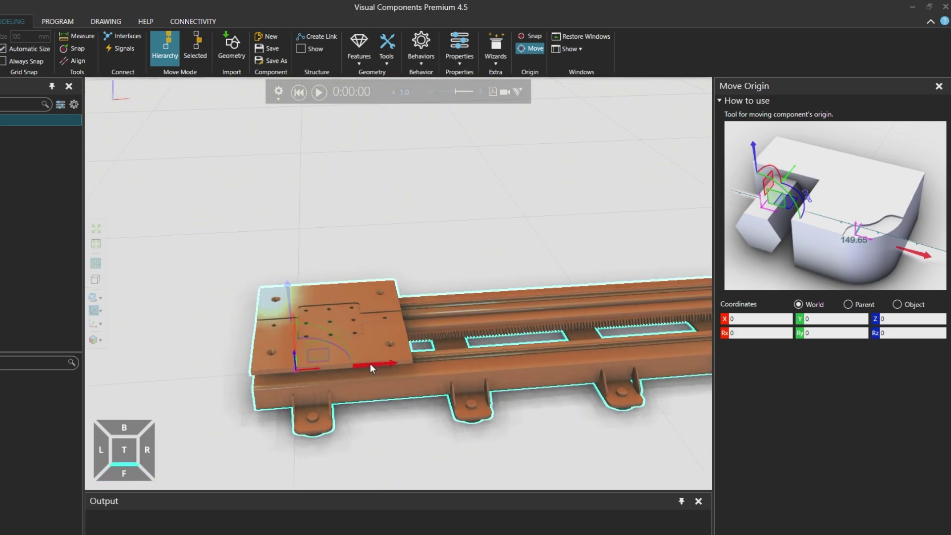
# - Drag the track origin along X to 110 mm onto the carriage plate
pyautogui.moveTo(370, 364)
pyautogui.mouseDown()
pyautogui.moveTo(414, 360)
pyautogui.moveTo(349, 364)
pyautogui.moveTo(444, 359)
pyautogui.moveTo(371, 367)
pyautogui.mouseUp()
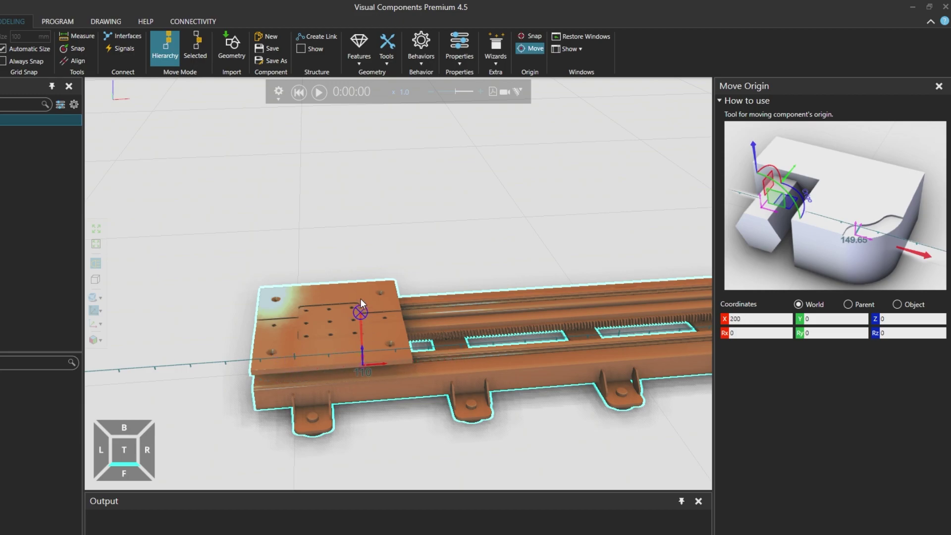
pyautogui.hotkey('ctrl', 'z')
pyautogui.moveTo(331, 285)
pyautogui.mouseDown()
pyautogui.moveTo(396, 279)
pyautogui.moveTo(349, 287)
pyautogui.mouseUp()
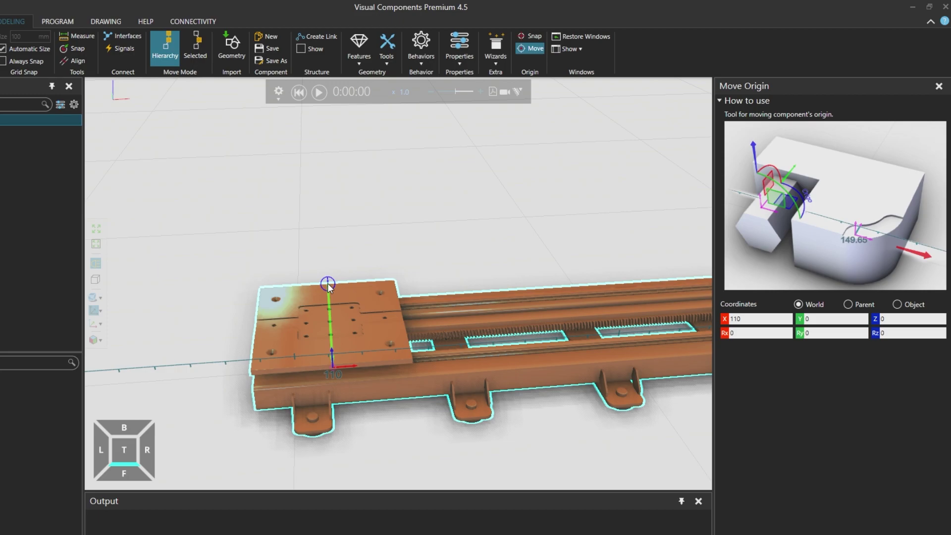
pyautogui.moveTo(471, 432)
pyautogui.mouseDown(button='right')
pyautogui.moveTo(492, 421)
pyautogui.moveTo(472, 427)
pyautogui.mouseUp(button='right')
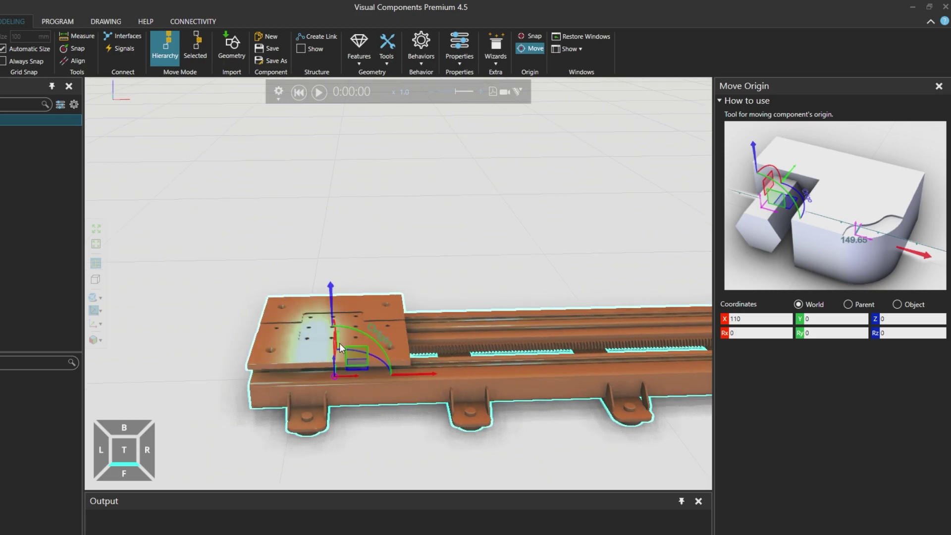
pyautogui.moveTo(471, 421); pyautogui.dragTo(496, 419, button='right')
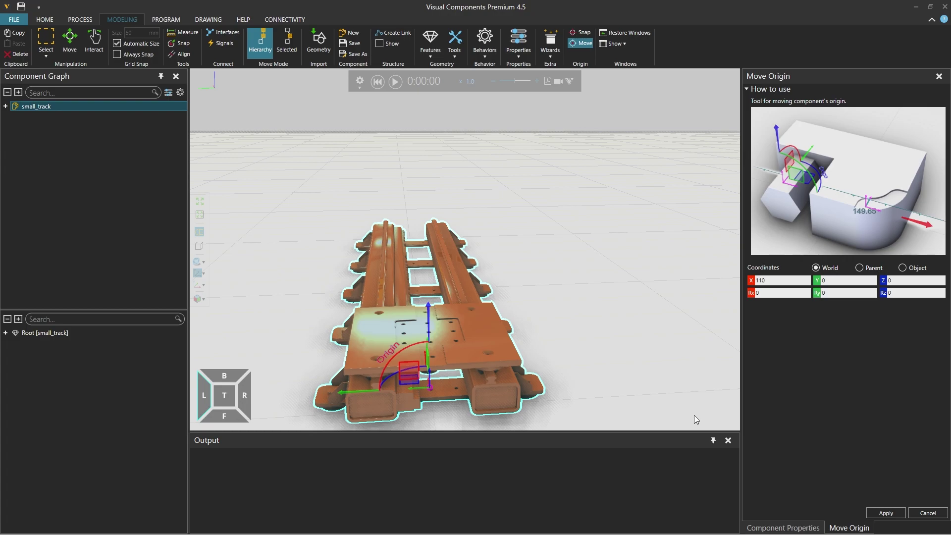
# - Apply the new origin at X 110 and select the small_track_0 geometry feature
pyautogui.click(886, 513)
pyautogui.moveTo(594, 300); pyautogui.dragTo(525, 291, button='right')
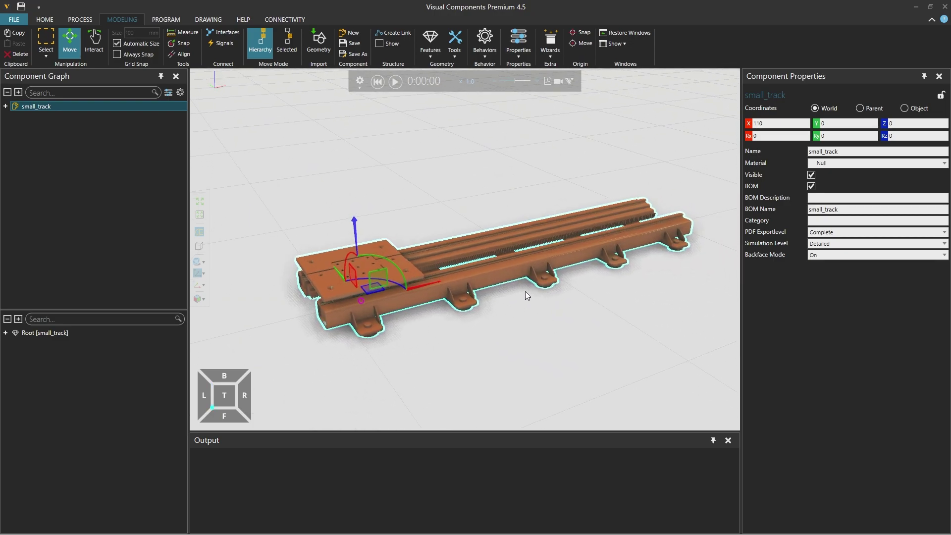
pyautogui.scroll(2, 328, 286)
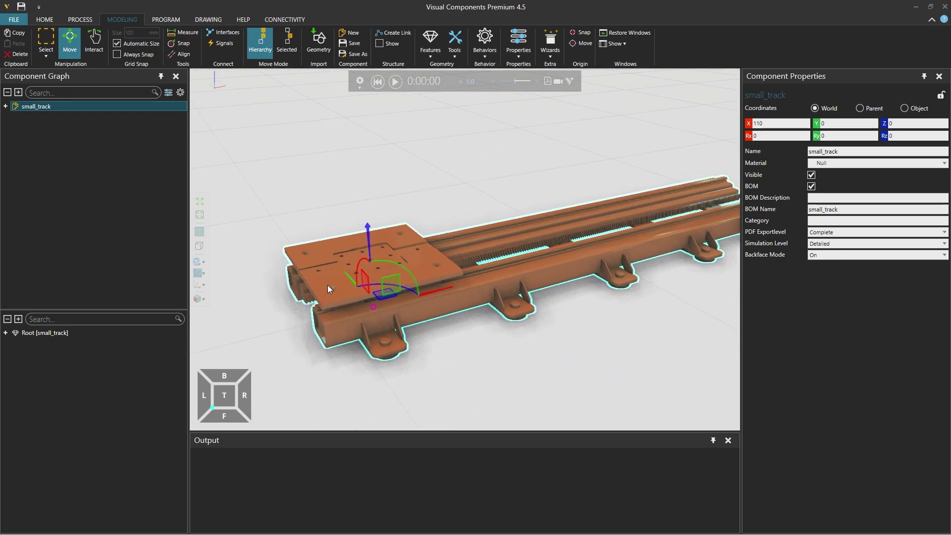
pyautogui.moveTo(456, 327); pyautogui.dragTo(456, 317, button='right')
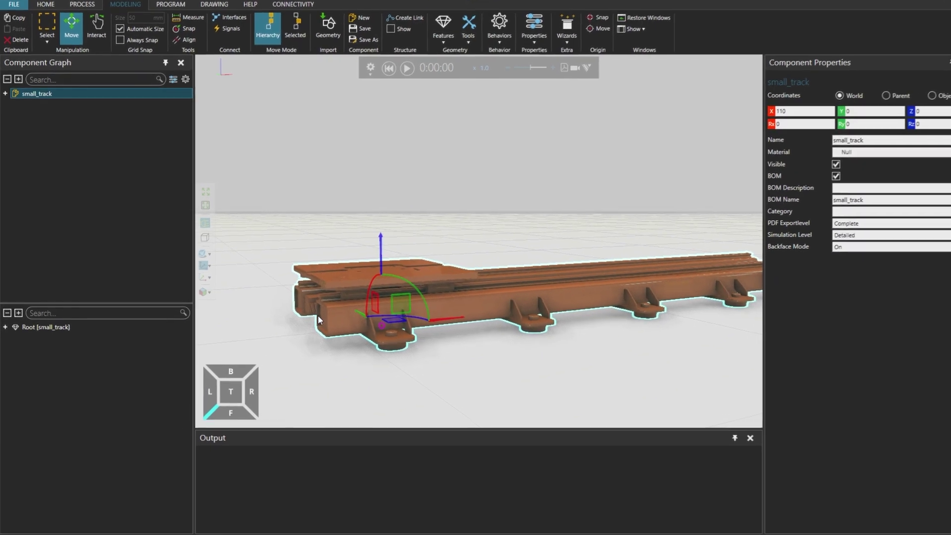
pyautogui.moveTo(318, 319); pyautogui.dragTo(376, 290, button='right')
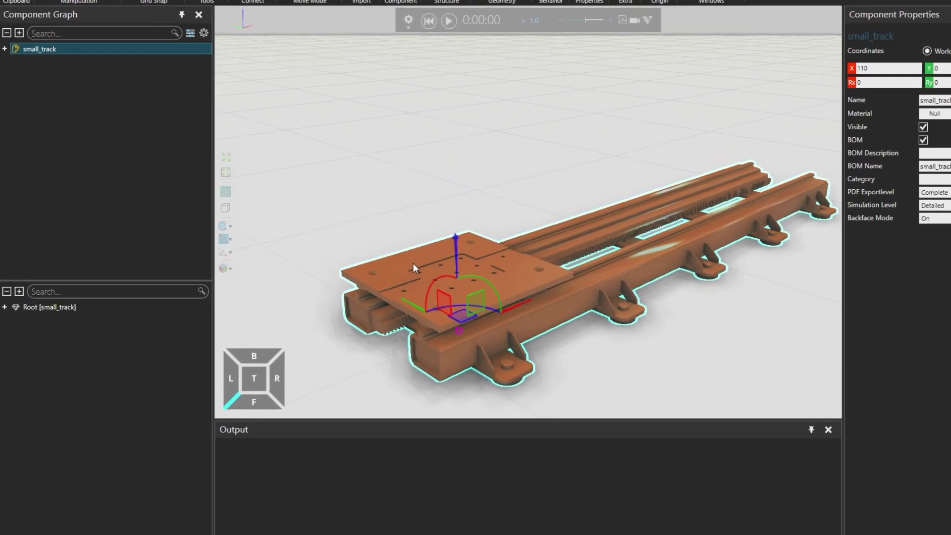
pyautogui.click(413, 268)
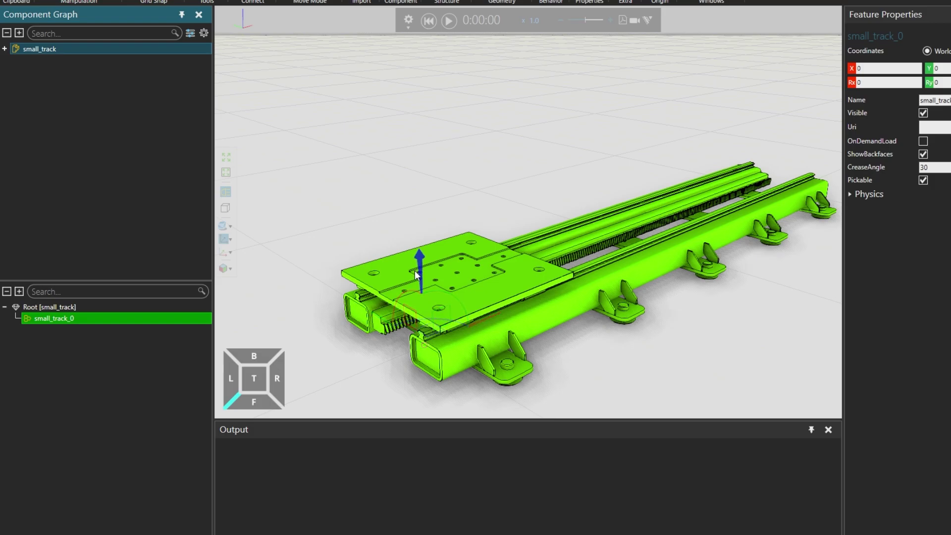
pyautogui.moveTo(456, 314); pyautogui.dragTo(598, 303, button='right')
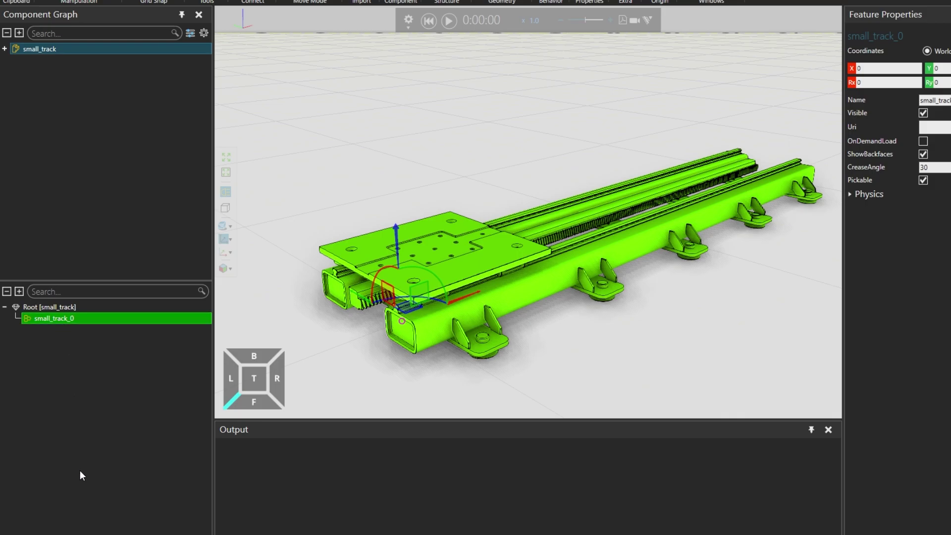
# - Explode small_track_0 and expand small_track_0_1 to list its 67 features
pyautogui.rightClick(59, 319)
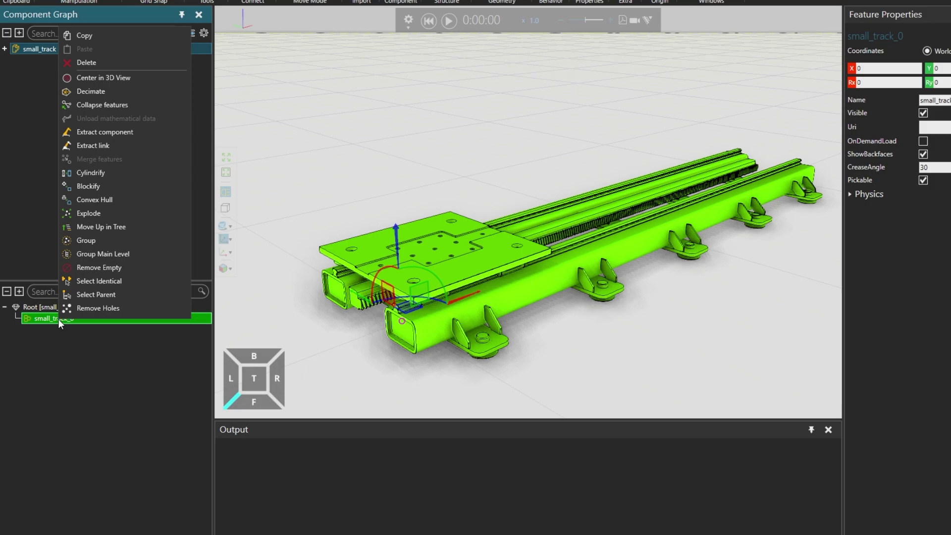
pyautogui.click(103, 213)
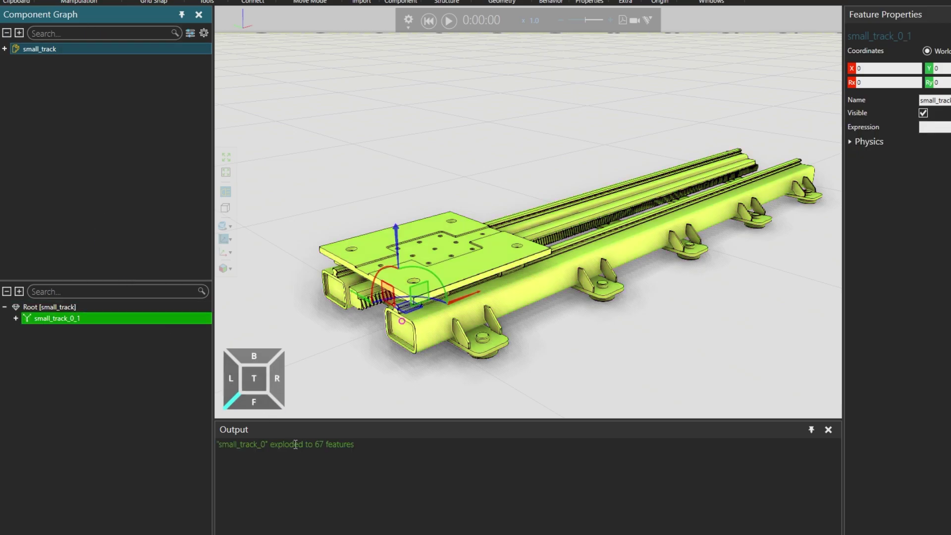
pyautogui.click(16, 318)
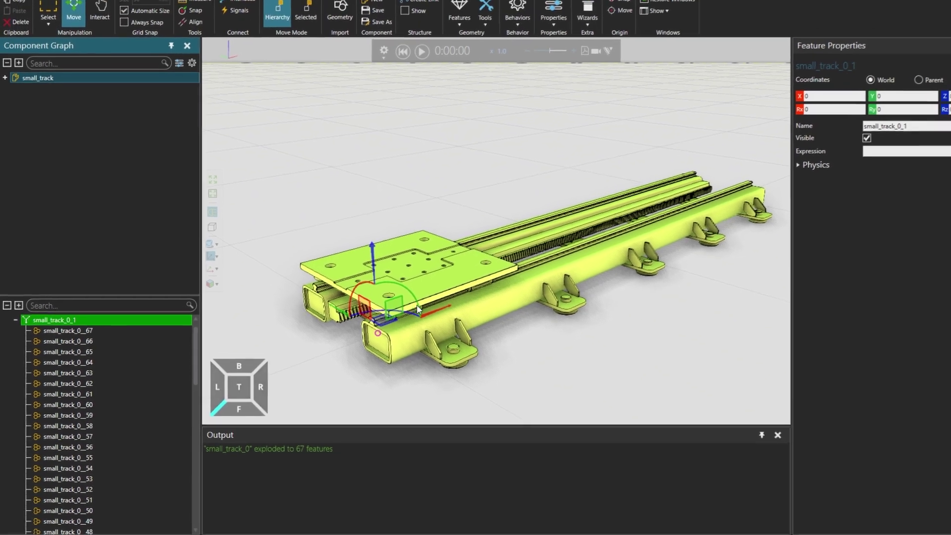
# - Select the carriage top plate, then add the plate beneath it and the first carriage blocks
pyautogui.click(417, 307)
pyautogui.scroll(3, 444, 305)
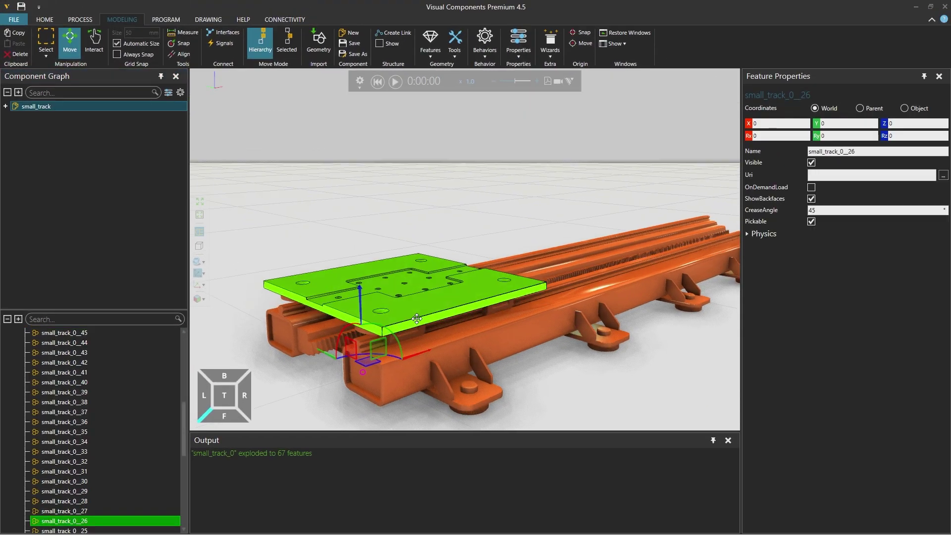
pyautogui.moveTo(417, 318); pyautogui.dragTo(421, 312, button='right')
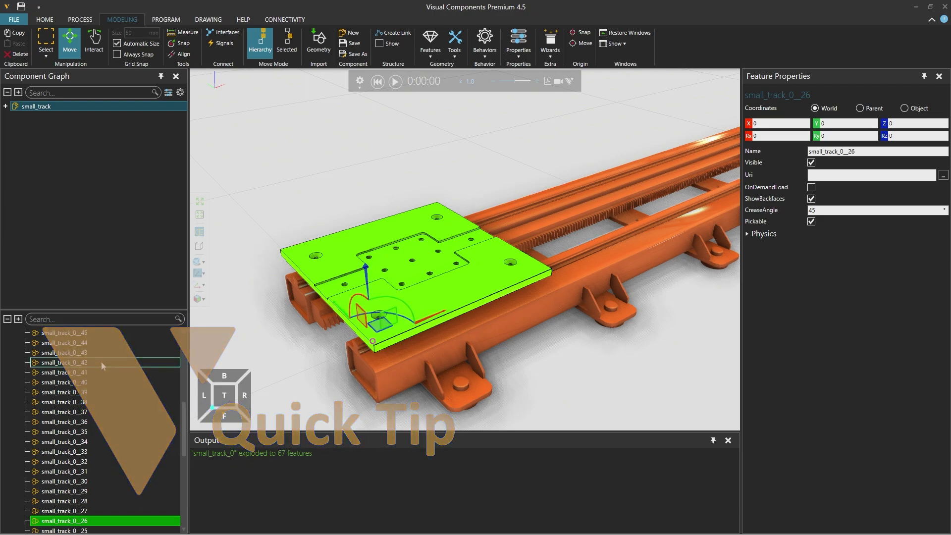
pyautogui.click(455, 45)
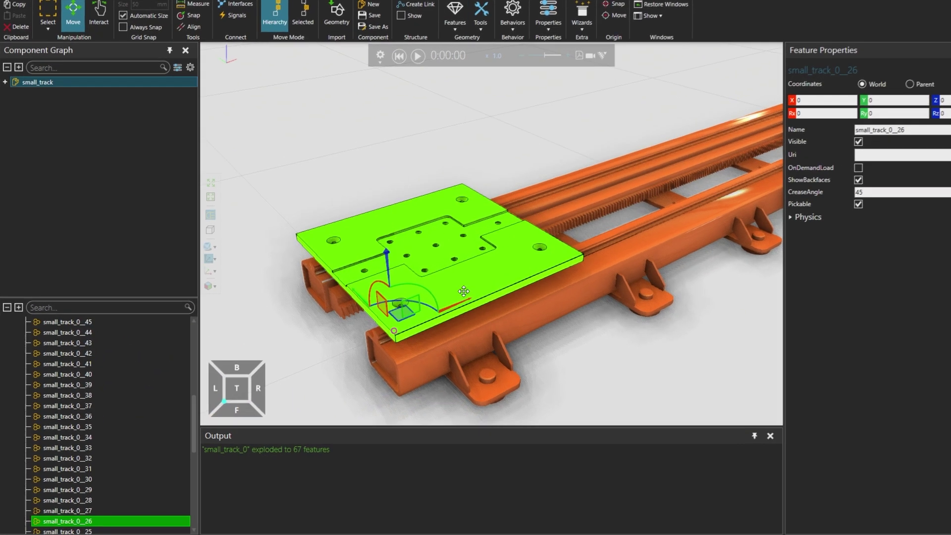
pyautogui.moveTo(406, 278); pyautogui.dragTo(402, 307, button='right')
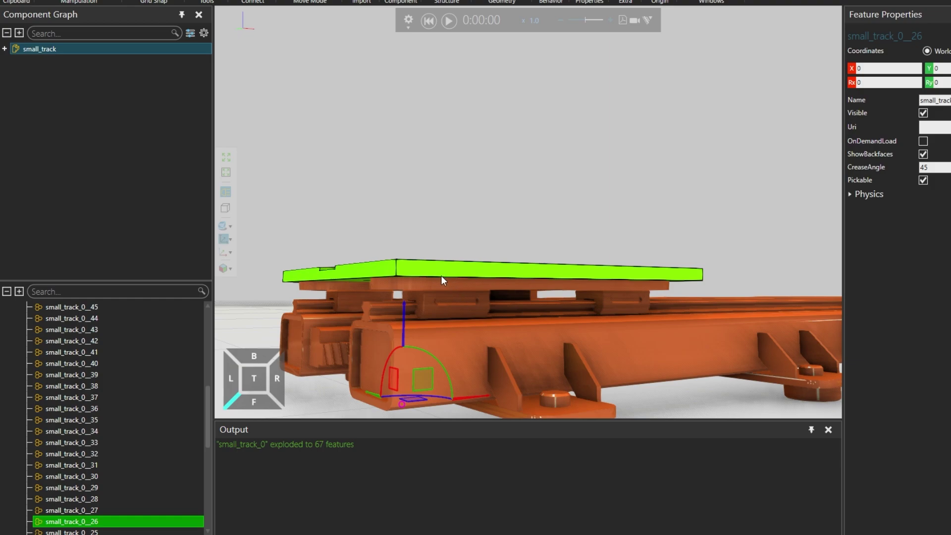
pyautogui.keyDown('ctrl'); pyautogui.click(449, 288); pyautogui.keyUp('ctrl')
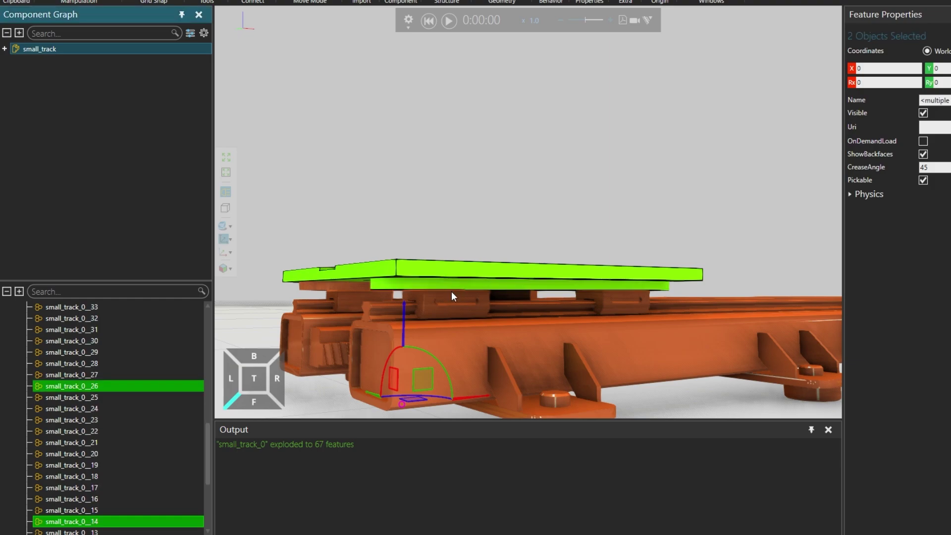
pyautogui.keyDown('ctrl'); pyautogui.click(449, 297); pyautogui.keyUp('ctrl')
pyautogui.keyDown('ctrl'); pyautogui.click(450, 299); pyautogui.keyUp('ctrl')
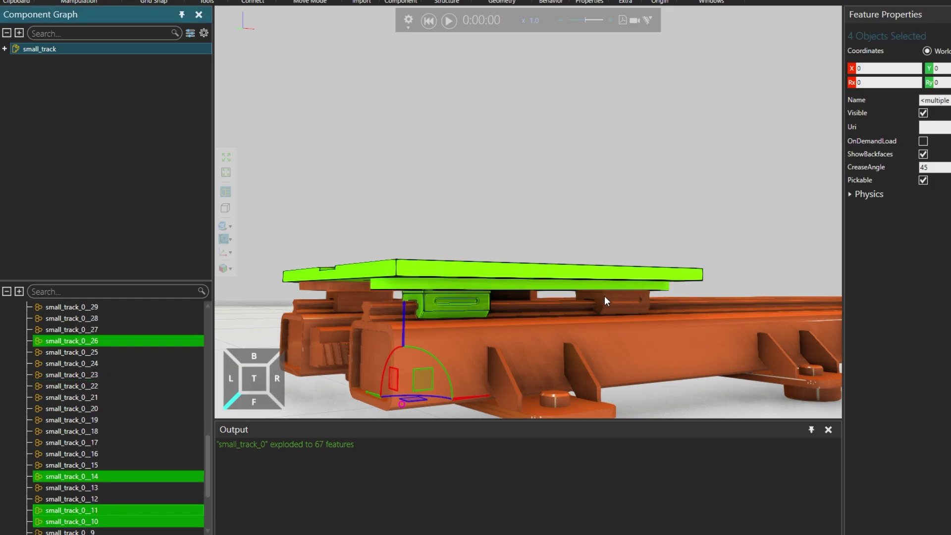
# - Add the remaining carriage plates and rail blocks until 11 parts are selected
pyautogui.keyDown('ctrl'); pyautogui.click(604, 295); pyautogui.keyUp('ctrl')
pyautogui.keyDown('ctrl'); pyautogui.click(608, 297); pyautogui.keyUp('ctrl')
pyautogui.moveTo(608, 296); pyautogui.dragTo(636, 236, button='right')
pyautogui.keyDown('ctrl'); pyautogui.click(631, 245); pyautogui.keyUp('ctrl')
pyautogui.keyDown('ctrl'); pyautogui.click(636, 262); pyautogui.keyUp('ctrl')
pyautogui.keyDown('ctrl'); pyautogui.click(636, 236); pyautogui.keyUp('ctrl')
pyautogui.keyDown('ctrl'); pyautogui.click(524, 258); pyautogui.keyUp('ctrl')
pyautogui.keyDown('ctrl'); pyautogui.click(524, 259); pyautogui.keyUp('ctrl')
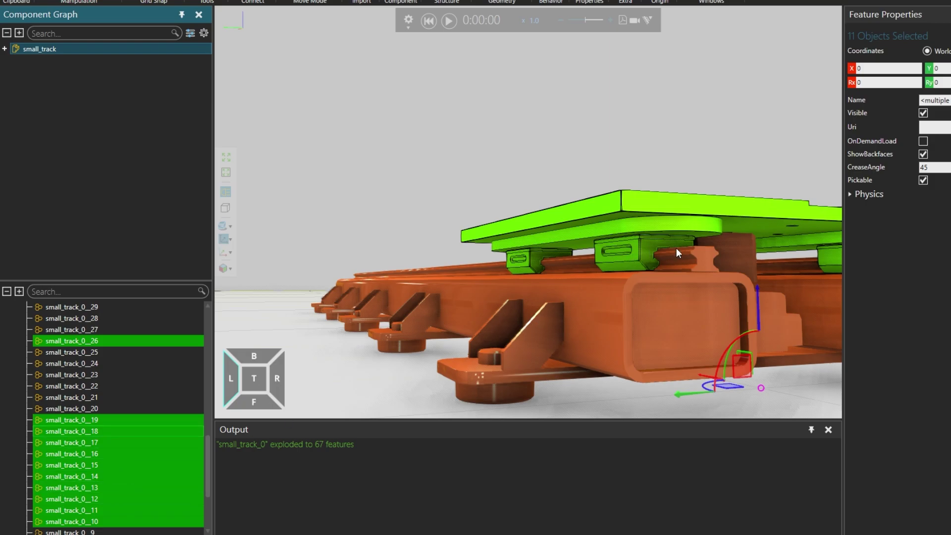
pyautogui.moveTo(650, 143); pyautogui.dragTo(560, 230, button='middle')
pyautogui.scroll(-3, 438, 180)
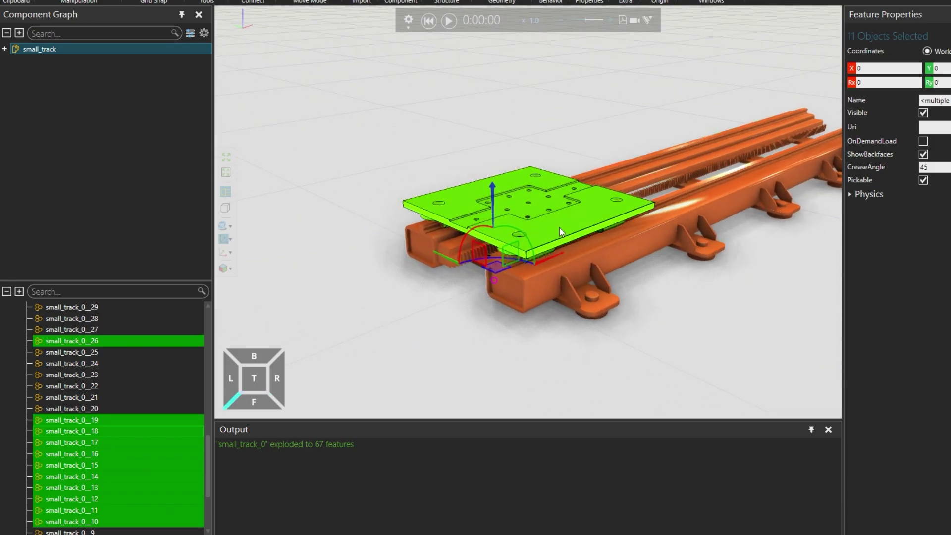
# - Extract the selected carriage parts as Link_1 via Extract link, then select the small_track component
pyautogui.rightClick(529, 195)
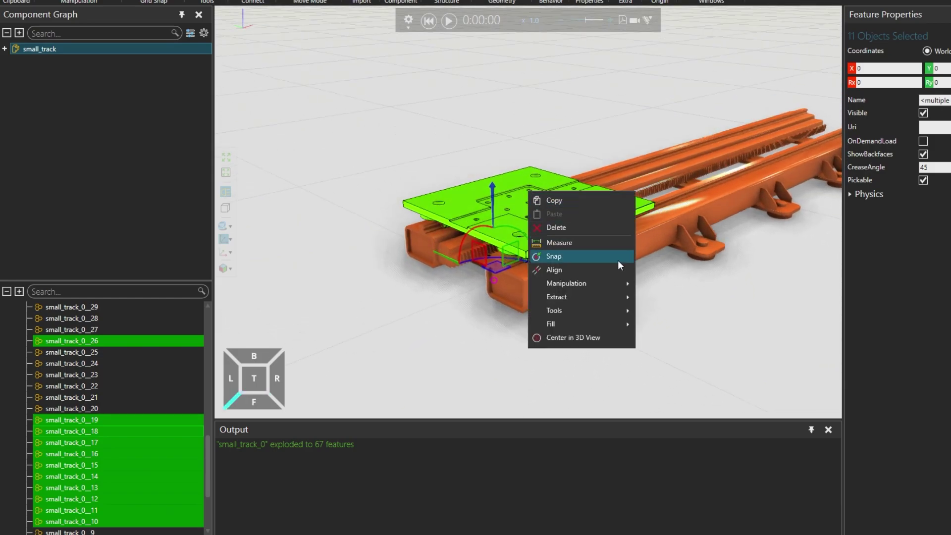
pyautogui.moveTo(609, 298)
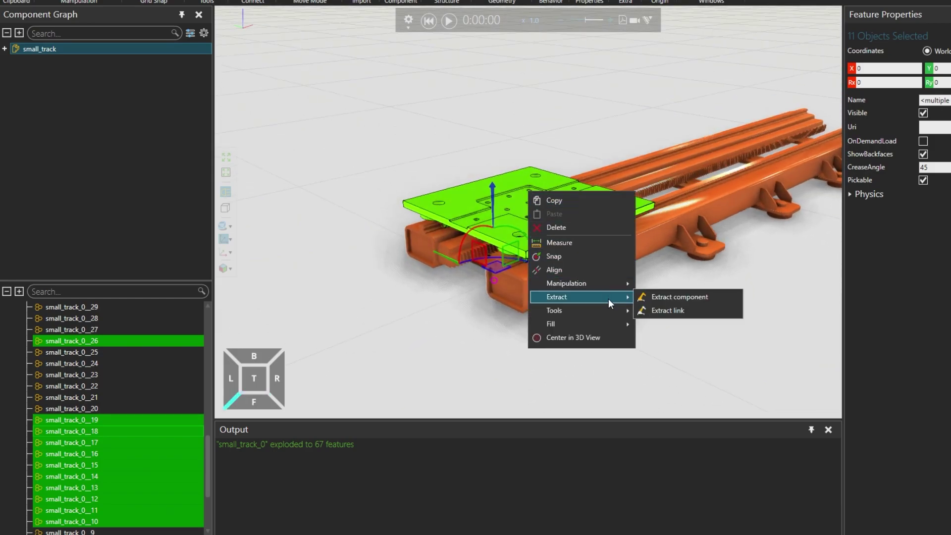
pyautogui.click(672, 310)
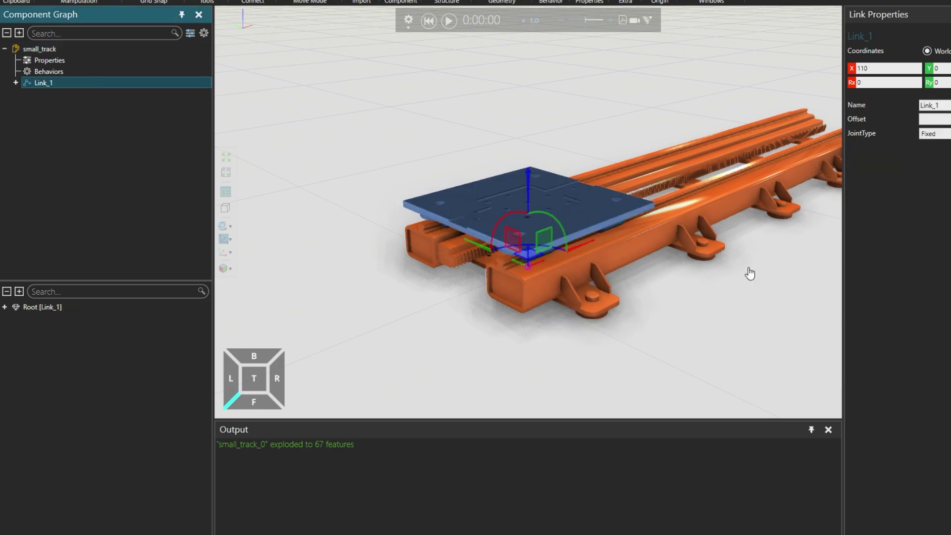
pyautogui.moveTo(747, 272); pyautogui.dragTo(661, 313, button='right')
pyautogui.scroll(5, 669, 304)
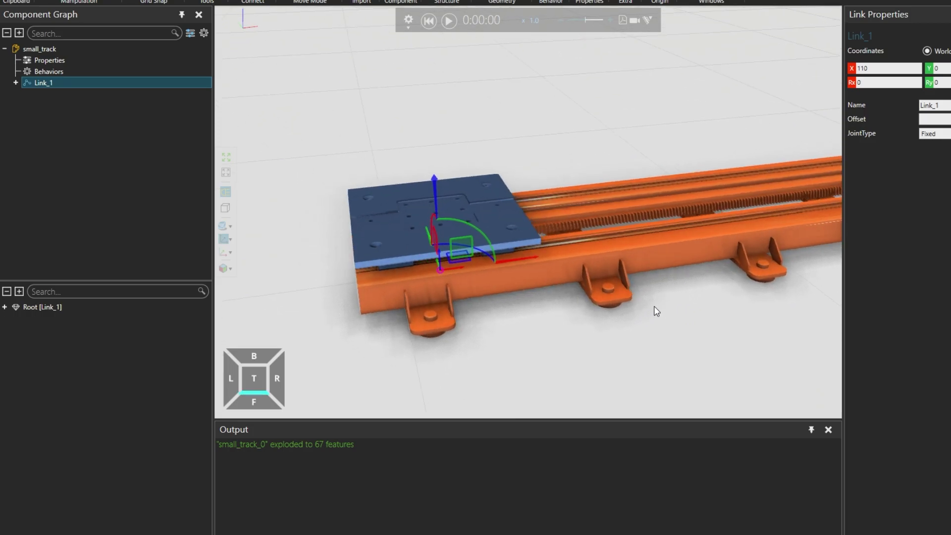
pyautogui.moveTo(432, 245); pyautogui.dragTo(436, 240, button='right')
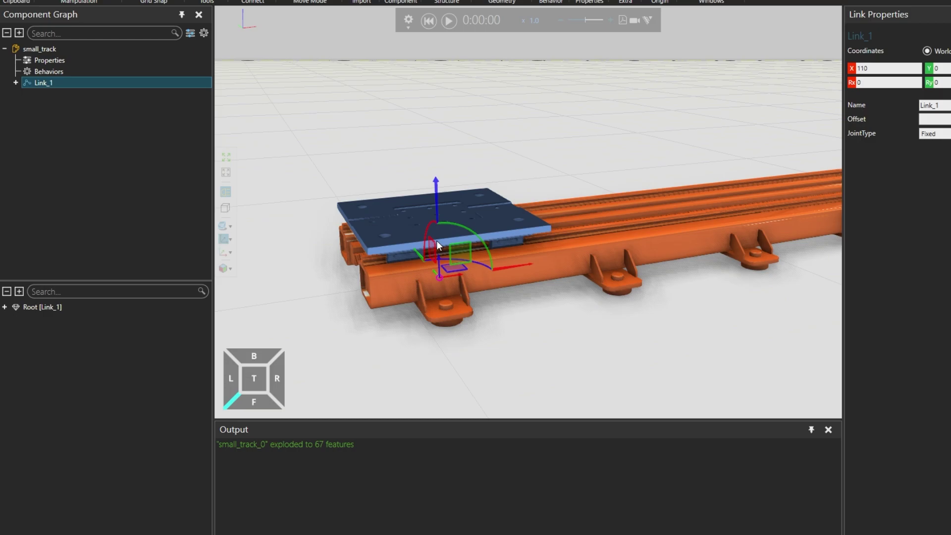
pyautogui.click(403, 290)
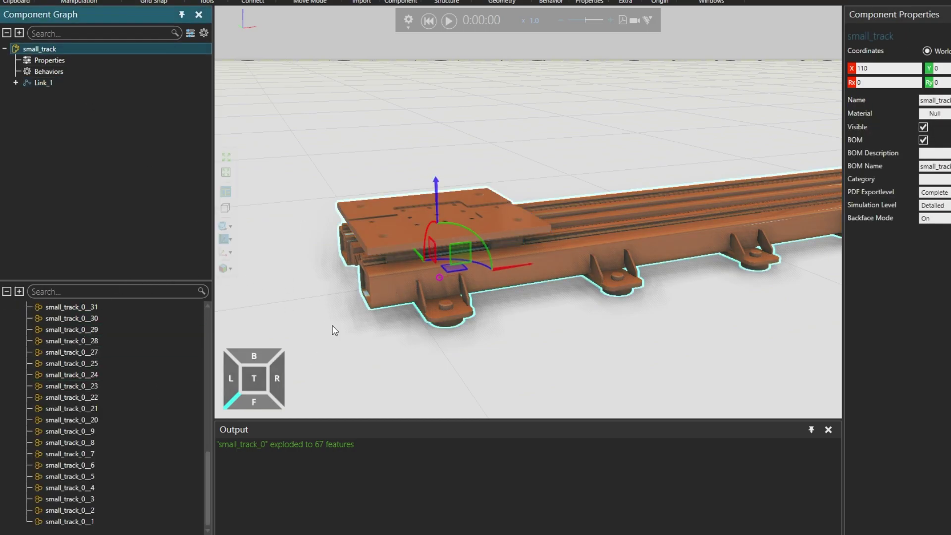
# - Set Link_1's JointType to Translational and change its Axis from +Z to +X
pyautogui.click(56, 83)
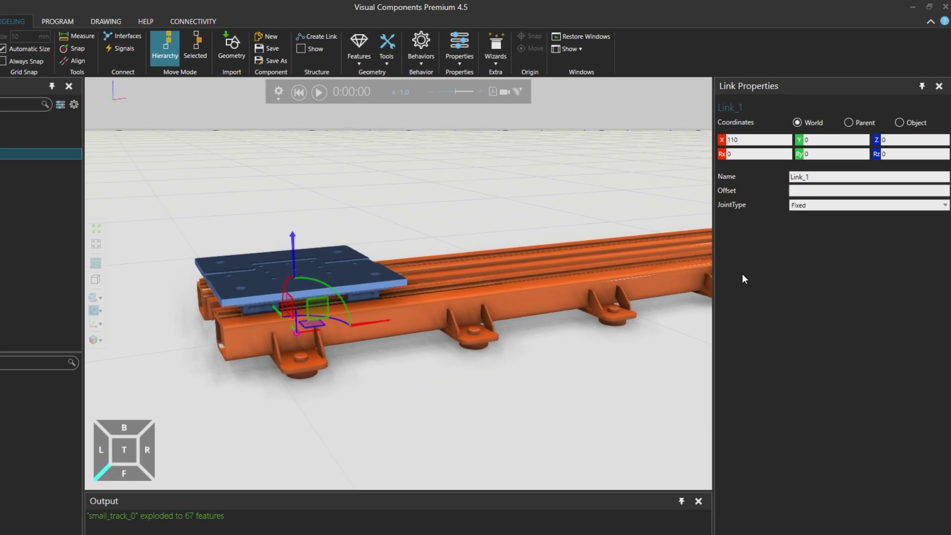
pyautogui.click(803, 205)
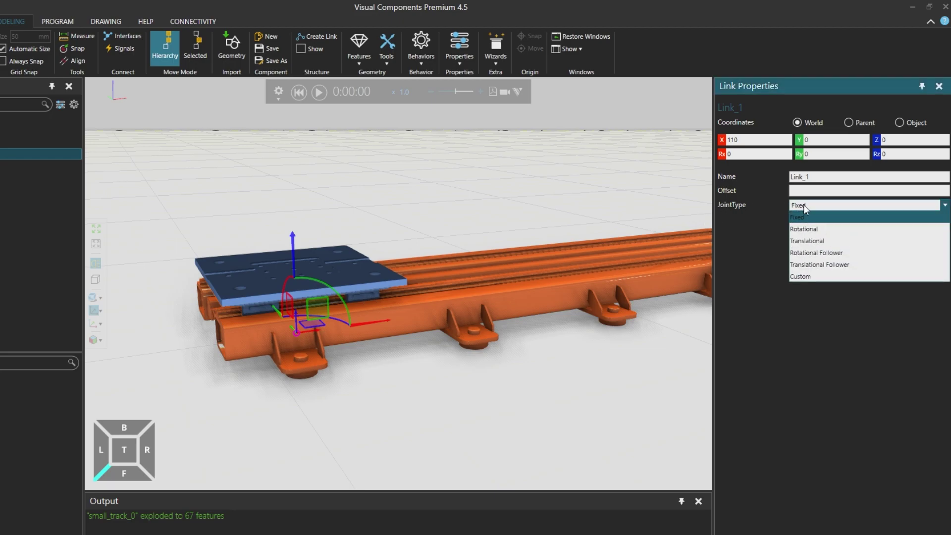
pyautogui.click(851, 248)
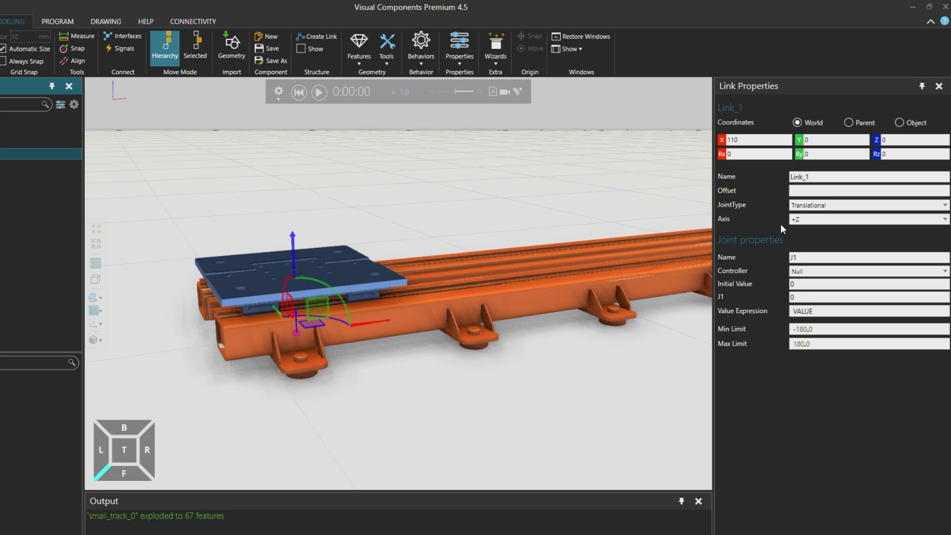
pyautogui.click(800, 219)
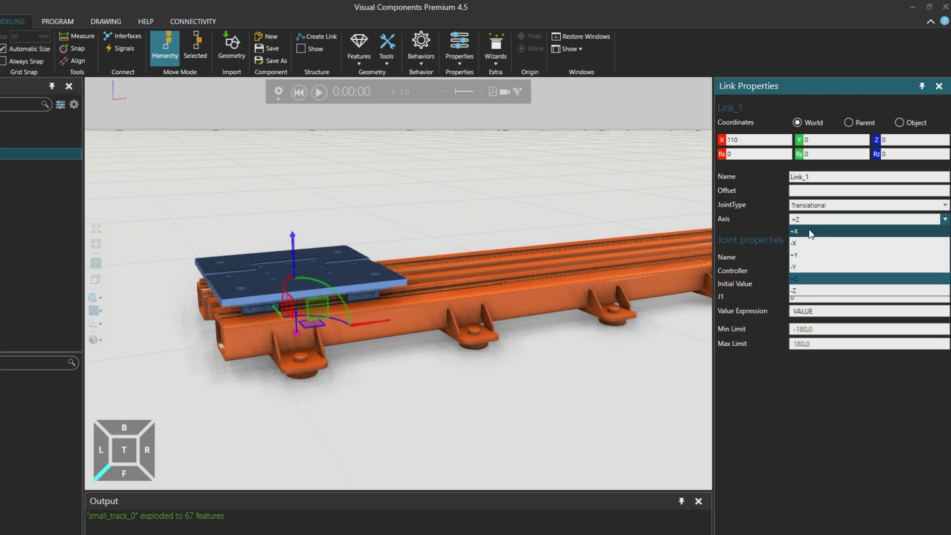
pyautogui.click(810, 232)
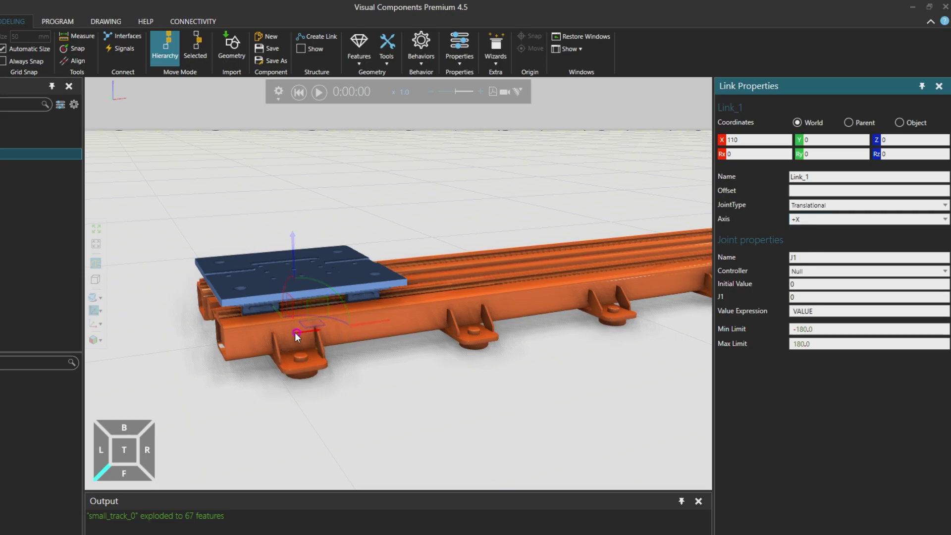
# - Rename joint J1 to E1 and assign it a new Servo Controller
pyautogui.doubleClick(806, 256)
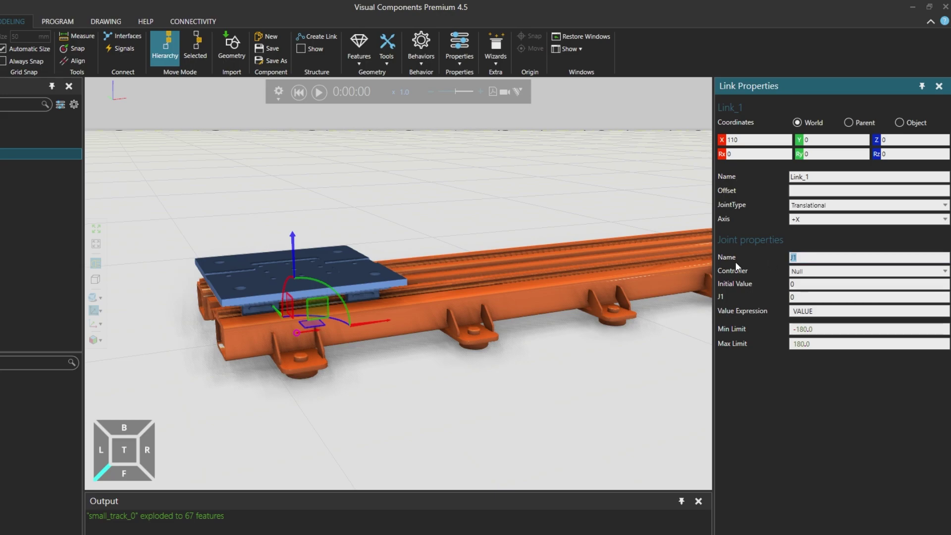
pyautogui.write('E1')
pyautogui.press('Return')
pyautogui.click(792, 270)
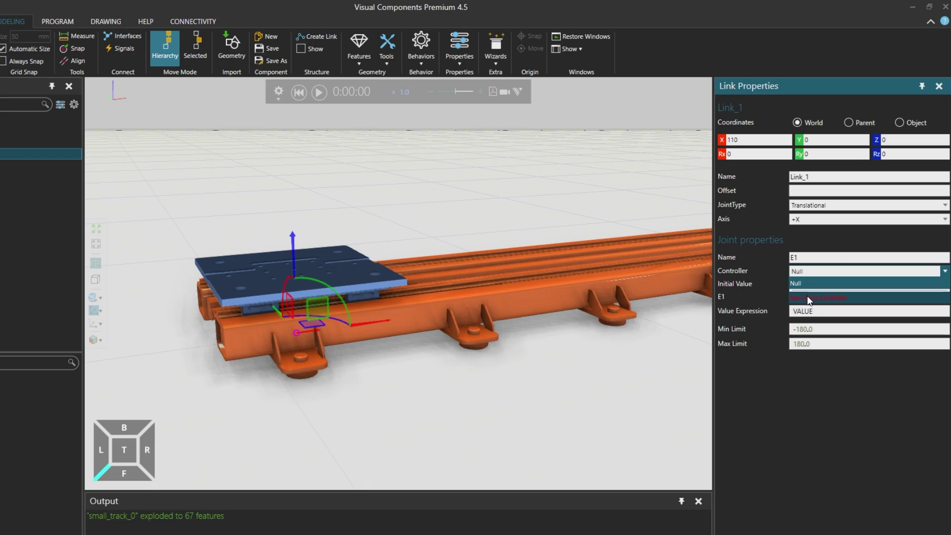
pyautogui.click(807, 297)
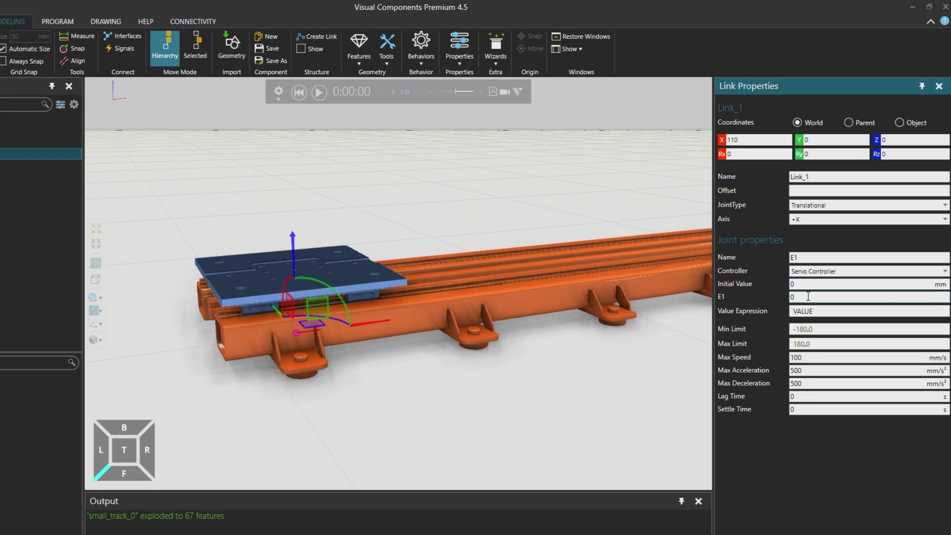
# - Set E1's Min Limit to 0 mm and reframe the view on the track
pyautogui.scroll(-3, 570, 329)
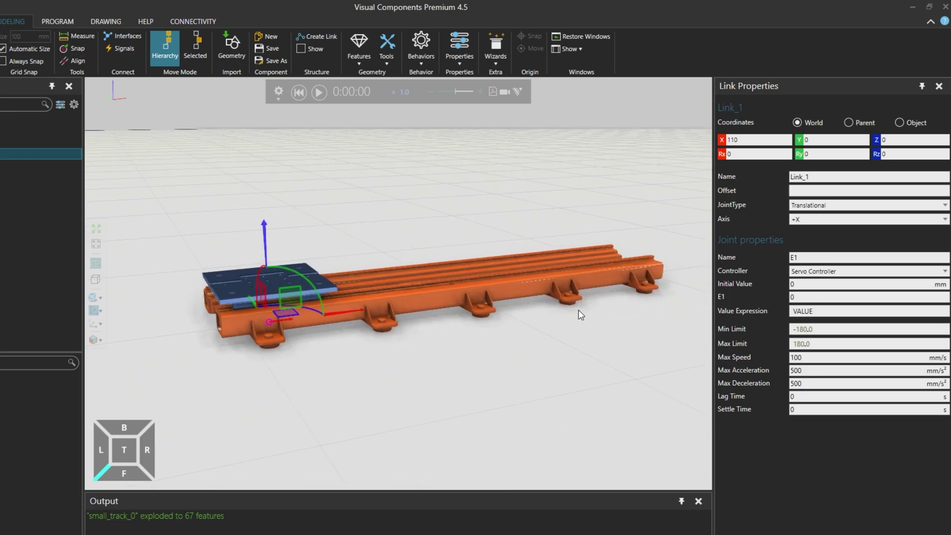
pyautogui.click(844, 328)
pyautogui.write('0')
pyautogui.press('Return')
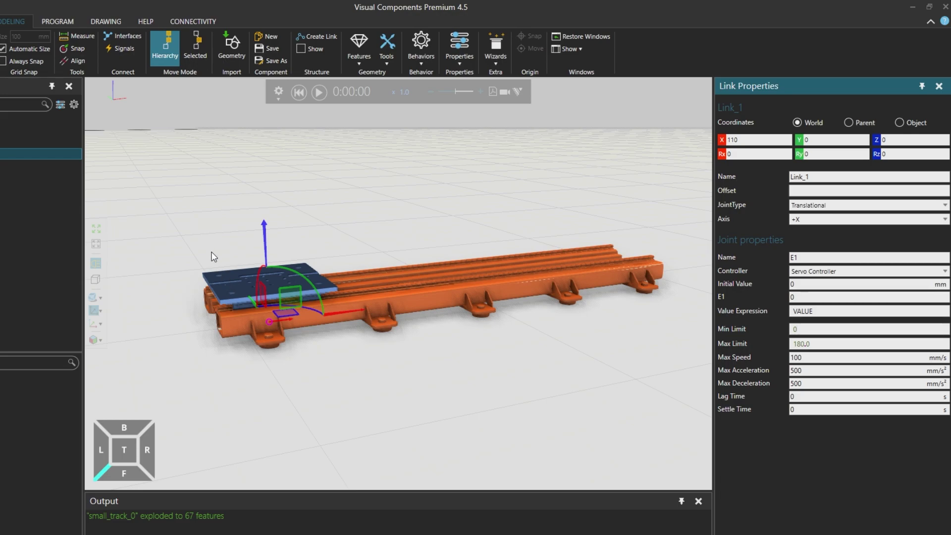
pyautogui.click(793, 296)
pyautogui.moveTo(421, 340); pyautogui.dragTo(245, 281, button='right')
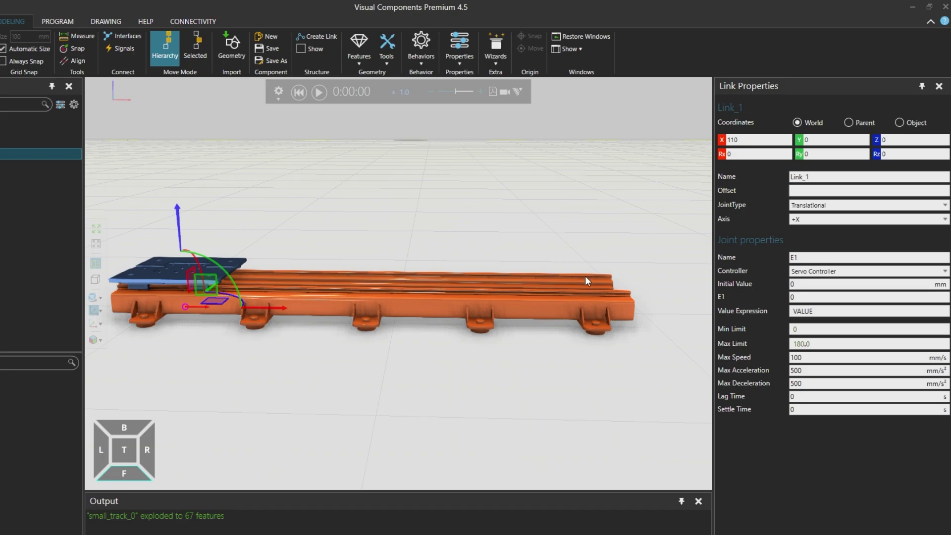
pyautogui.moveTo(287, 309); pyautogui.dragTo(149, 169, button='right')
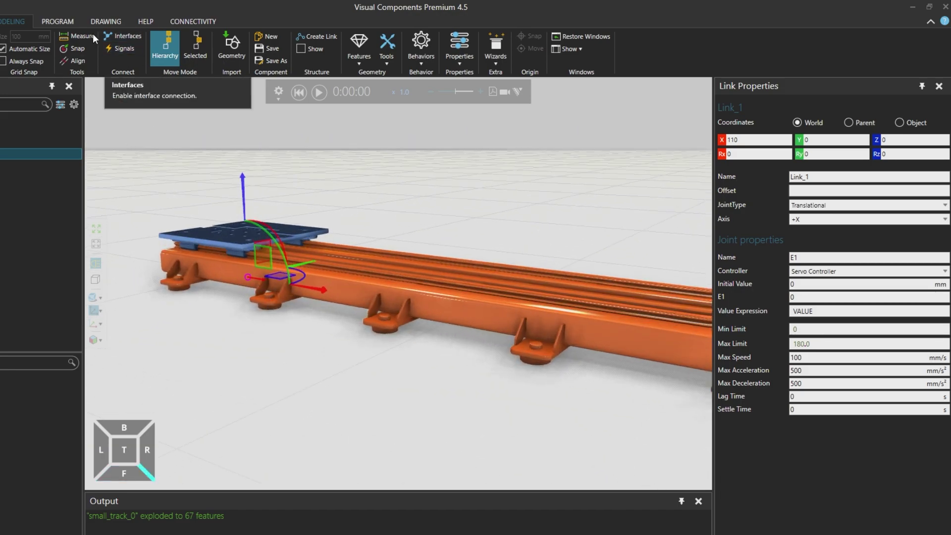
# - Measure from the carriage plate's edge to the track's far end: 1580 mm along world X
pyautogui.click(81, 36)
pyautogui.scroll(5, 322, 219)
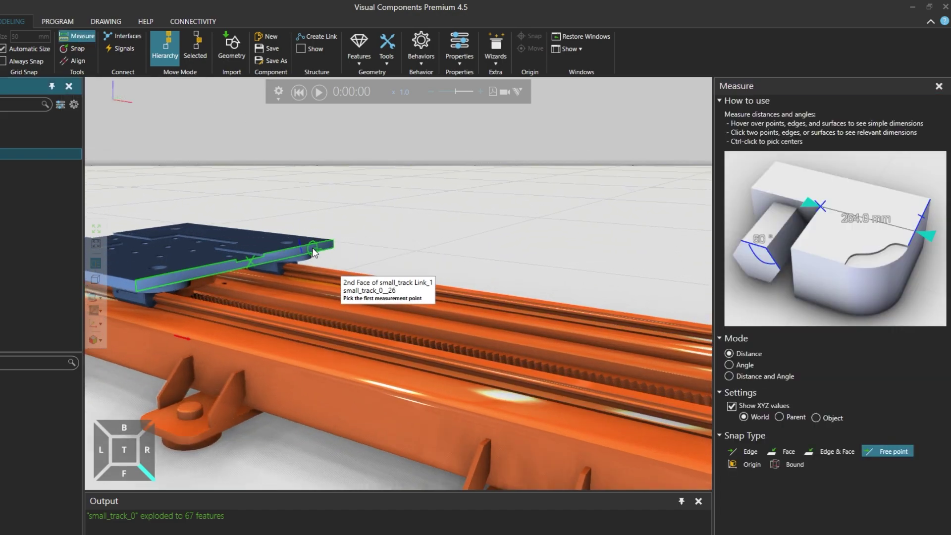
pyautogui.click(317, 248)
pyautogui.scroll(-5, 378, 242)
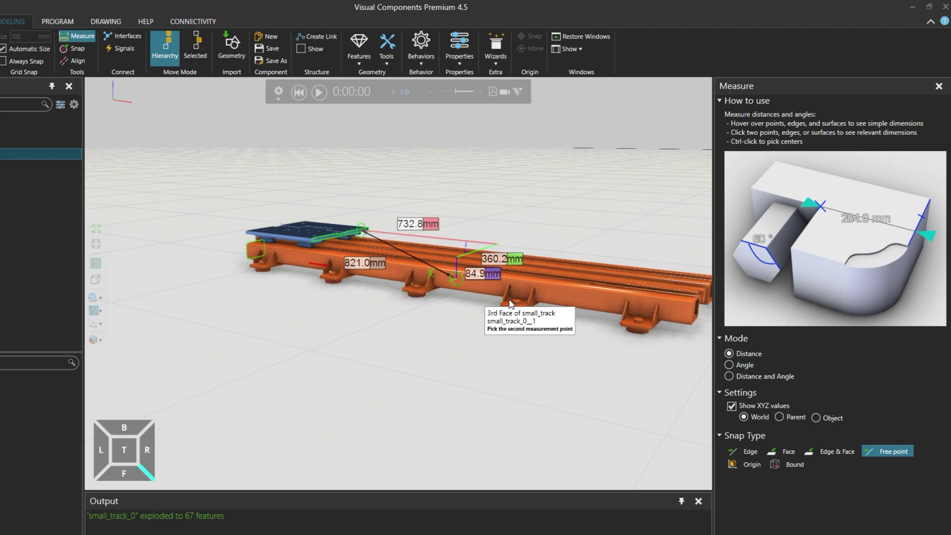
pyautogui.scroll(5, 697, 354)
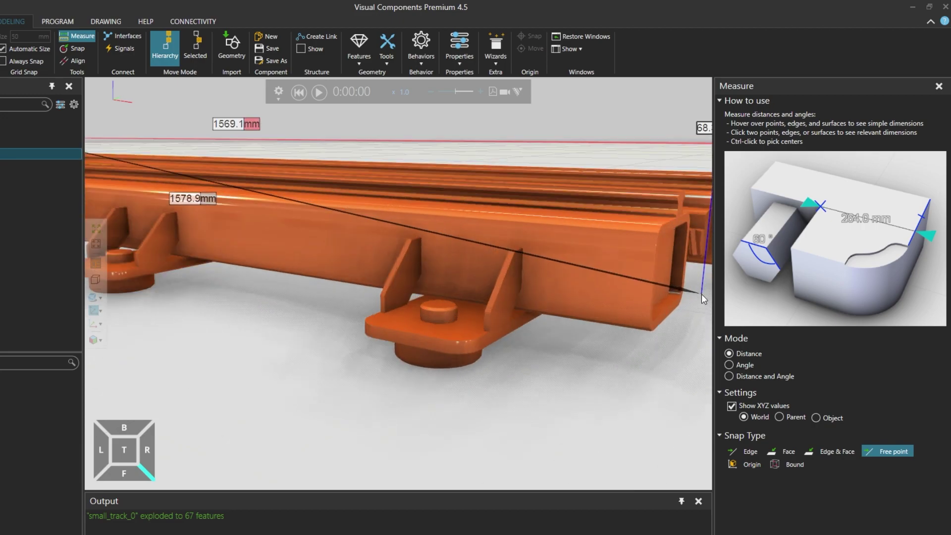
pyautogui.scroll(4, 702, 294)
pyautogui.click(592, 351)
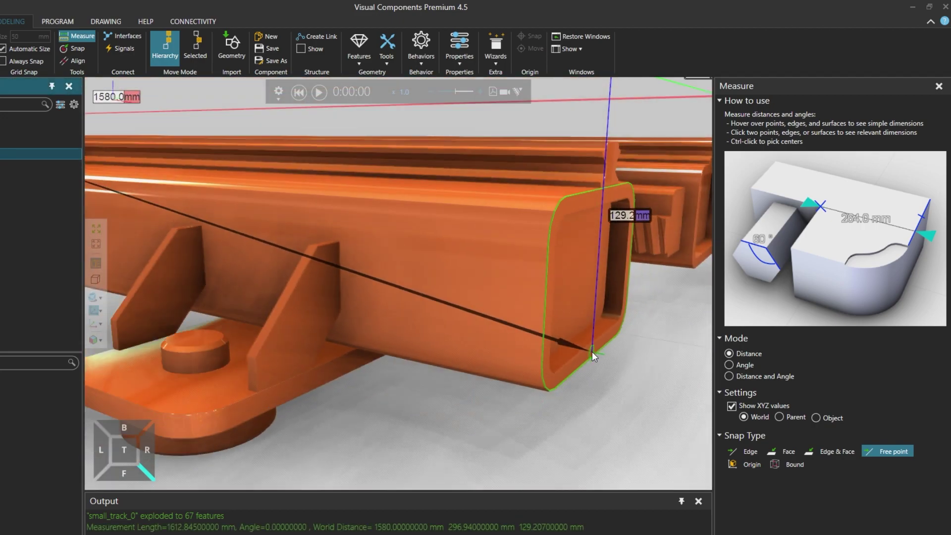
pyautogui.scroll(-8, 599, 348)
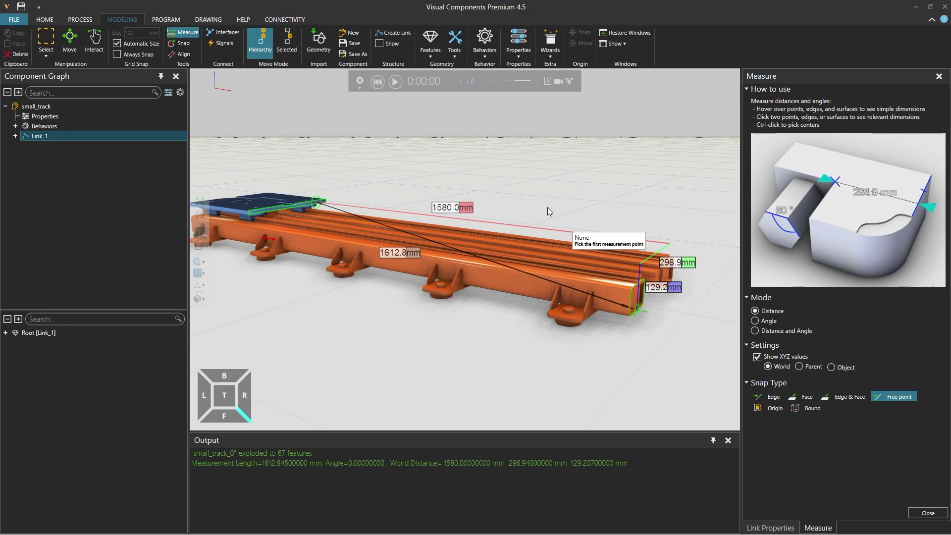
pyautogui.press('Escape')
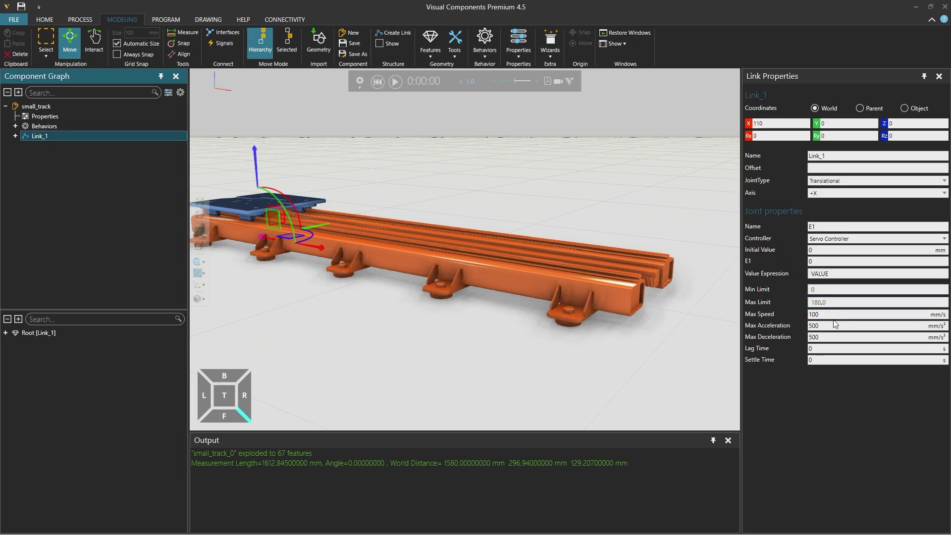
# - Set Link_1's Max Limit to 1580 mm and clear the Output messages
pyautogui.click(825, 302)
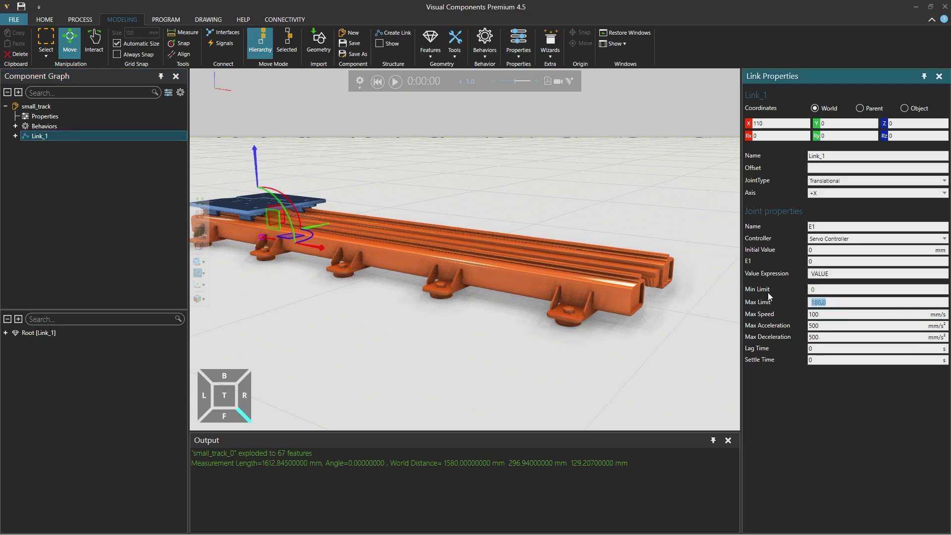
pyautogui.write('1580')
pyautogui.moveTo(445, 465); pyautogui.dragTo(471, 465)
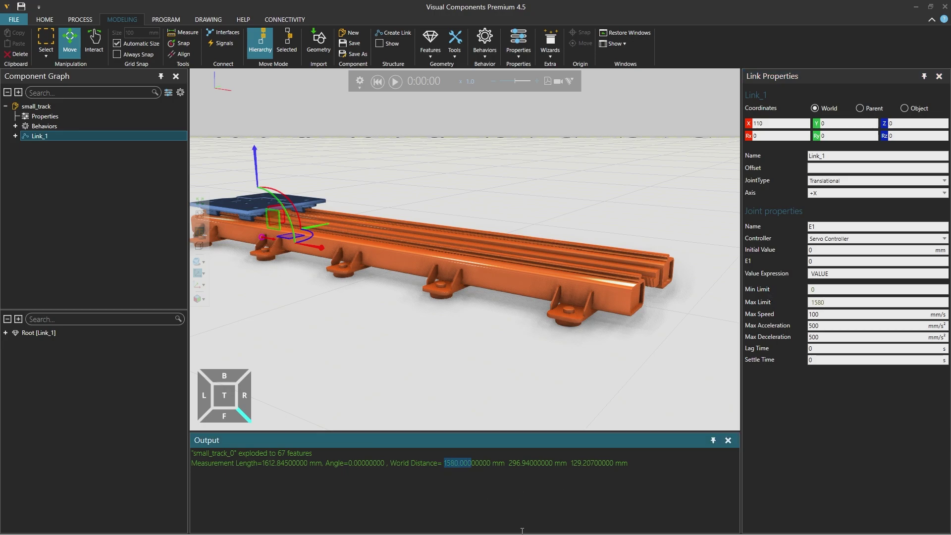
pyautogui.rightClick(559, 475)
pyautogui.click(575, 480)
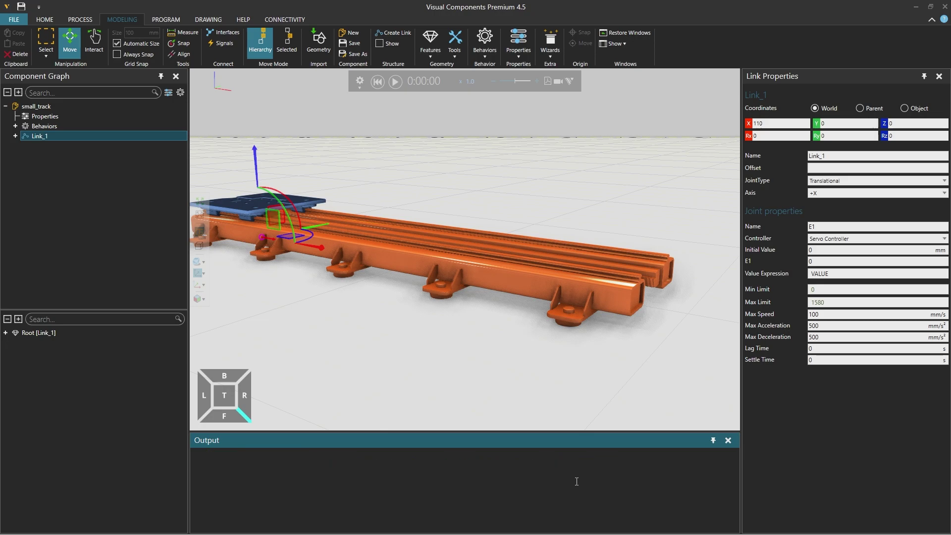
# - Set Max Speed to 200 mm/s and Max Acceleration and Deceleration to 800 mm/s²
pyautogui.doubleClick(826, 315)
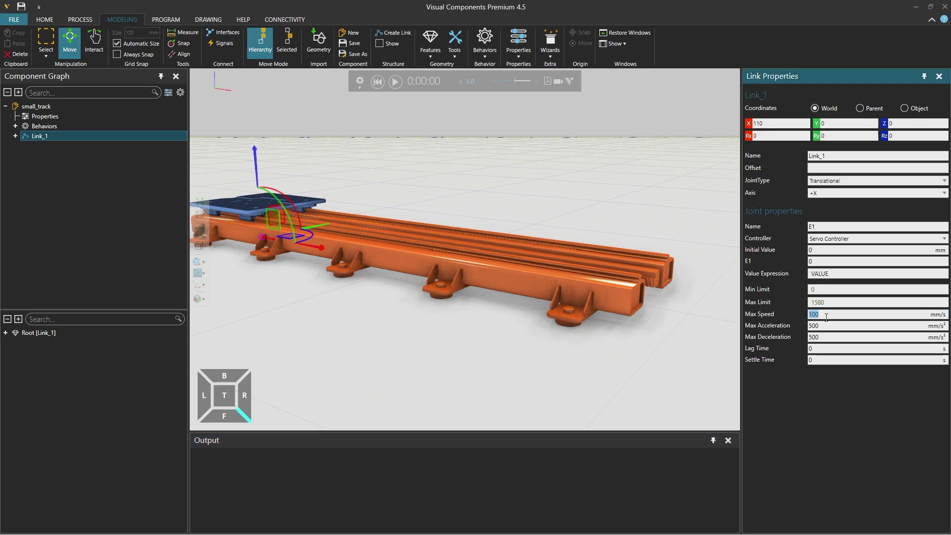
pyautogui.write('200')
pyautogui.press('Return')
pyautogui.doubleClick(830, 326)
pyautogui.write('800')
pyautogui.press('Tab')
pyautogui.write('8')
pyautogui.press('Return')
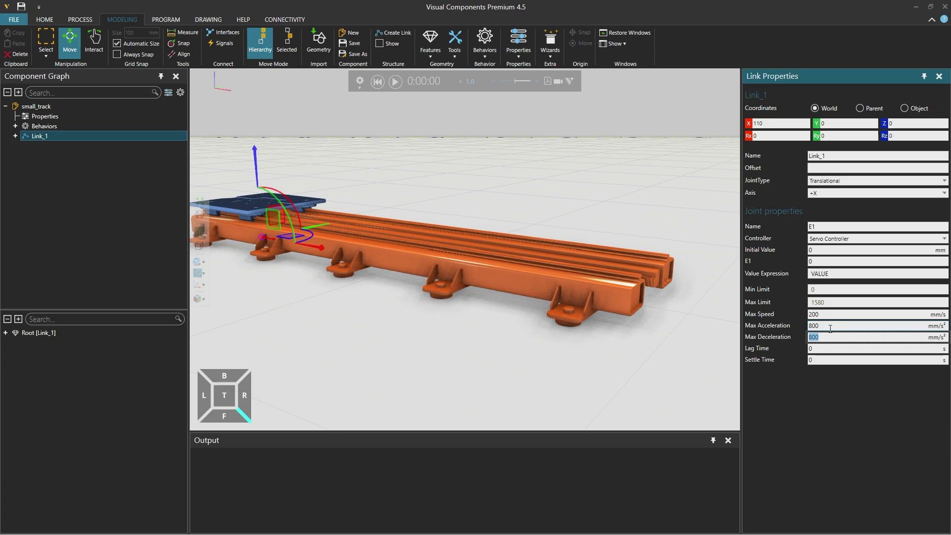
# - Slide the carriage plate along the rail with Interact, then reset E1 back to 0
pyautogui.click(94, 43)
pyautogui.moveTo(339, 244); pyautogui.dragTo(394, 262)
pyautogui.scroll(5, 331, 248)
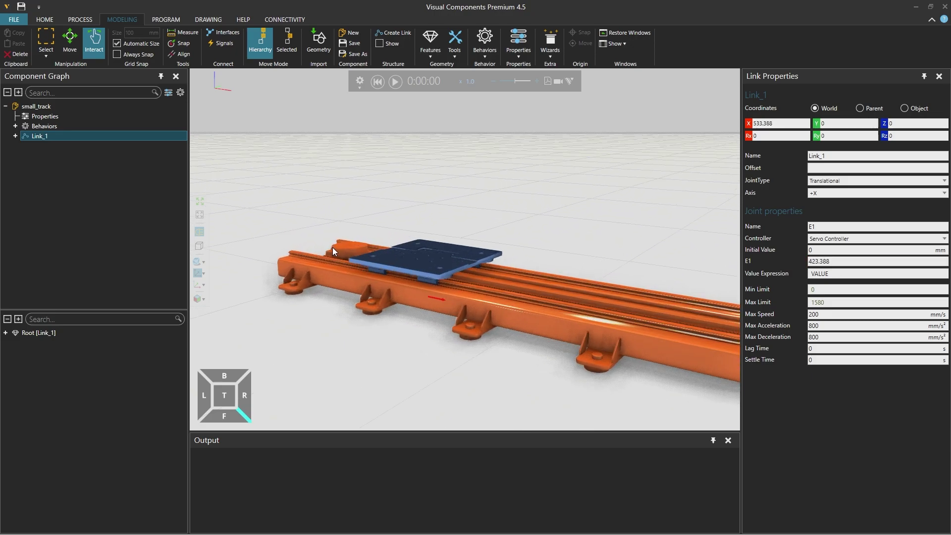
pyautogui.moveTo(331, 244); pyautogui.dragTo(374, 240, button='right')
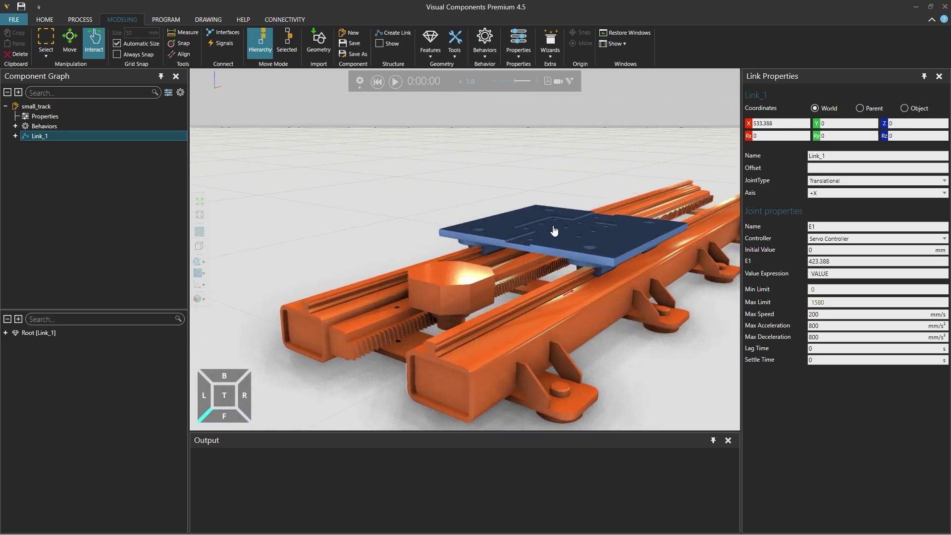
pyautogui.moveTo(544, 233); pyautogui.dragTo(470, 277)
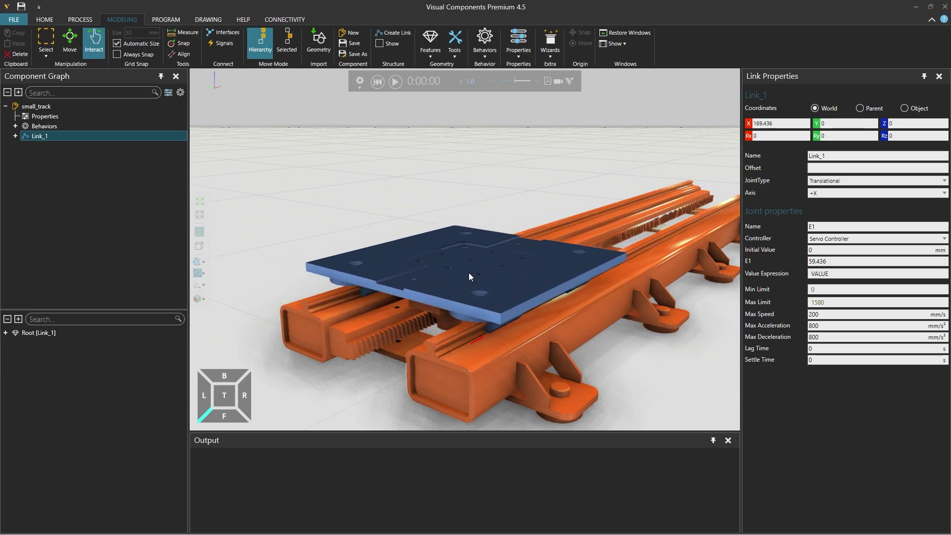
pyautogui.click(378, 82)
pyautogui.scroll(-5, 473, 228)
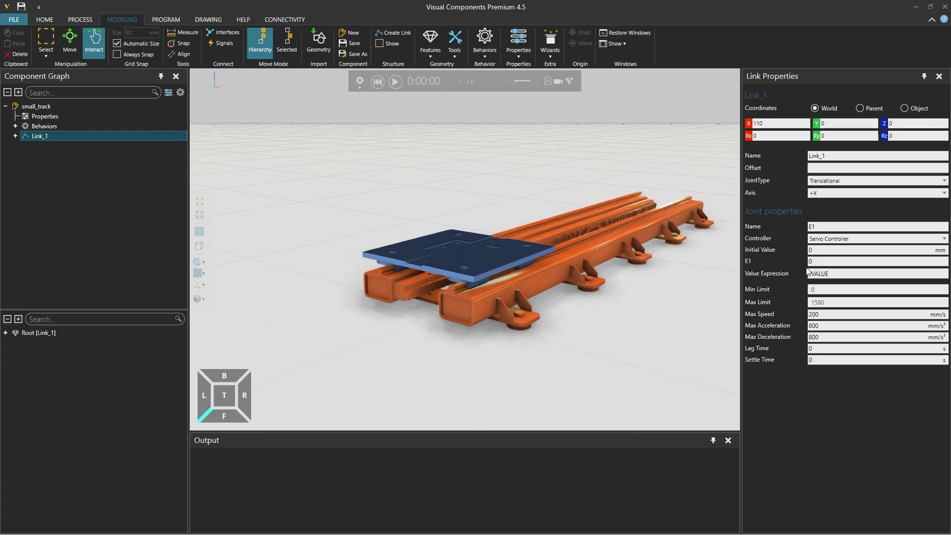
# - Move the two nut parts small_track_0__27 and small_track_0__28 into Link_1
pyautogui.moveTo(435, 261); pyautogui.dragTo(440, 307, button='right')
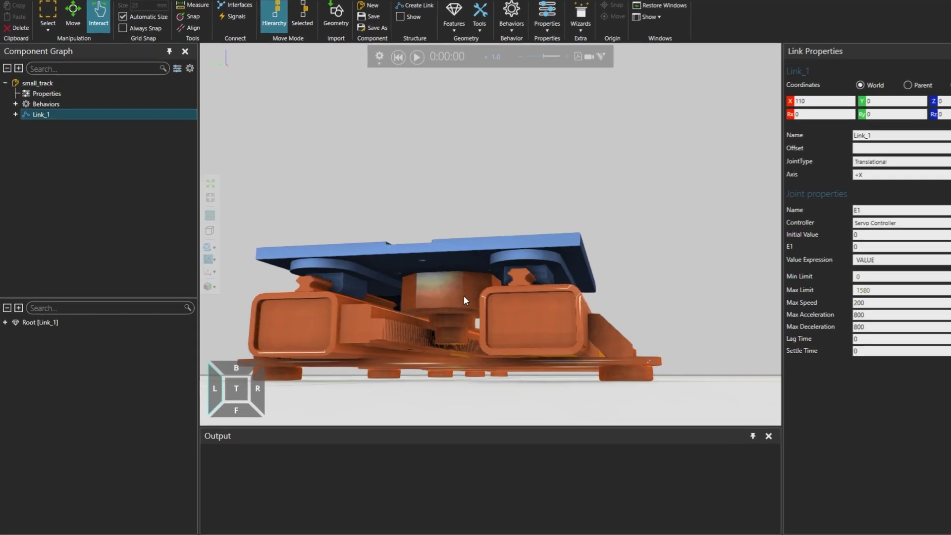
pyautogui.click(464, 300)
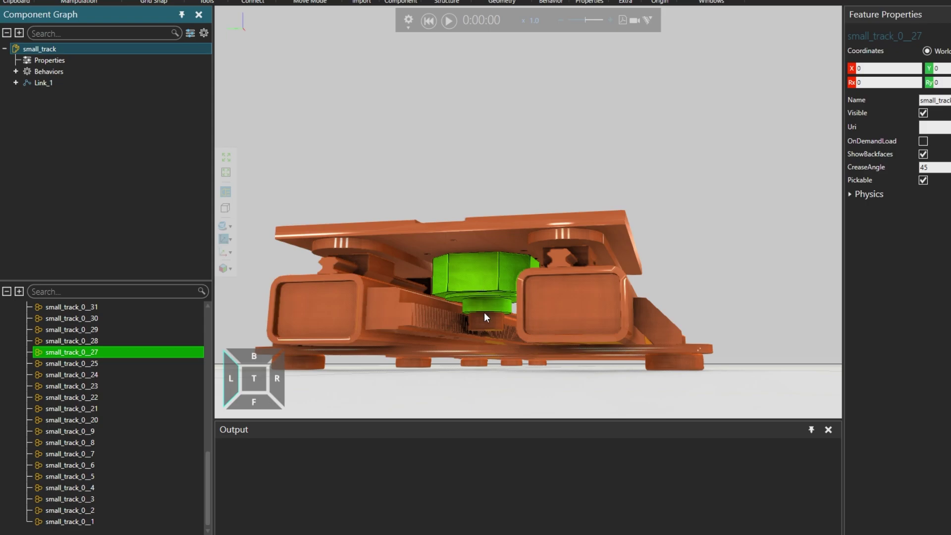
pyautogui.keyDown('ctrl'); pyautogui.click(485, 326); pyautogui.keyUp('ctrl')
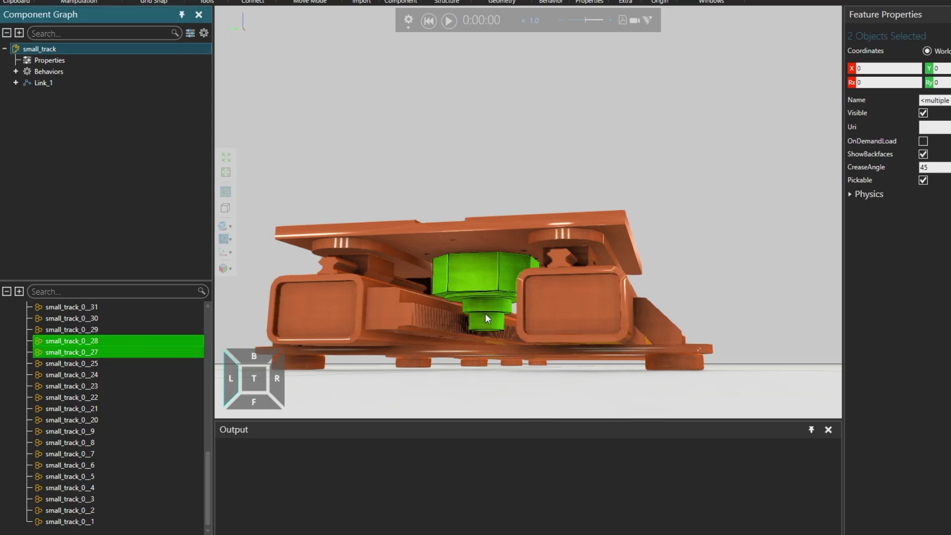
pyautogui.scroll(5, 486, 313)
pyautogui.moveTo(511, 291)
pyautogui.mouseDown(button='right')
pyautogui.moveTo(476, 292)
pyautogui.moveTo(495, 317)
pyautogui.moveTo(515, 297)
pyautogui.moveTo(506, 300)
pyautogui.mouseUp(button='right')
pyautogui.scroll(-5, 508, 297)
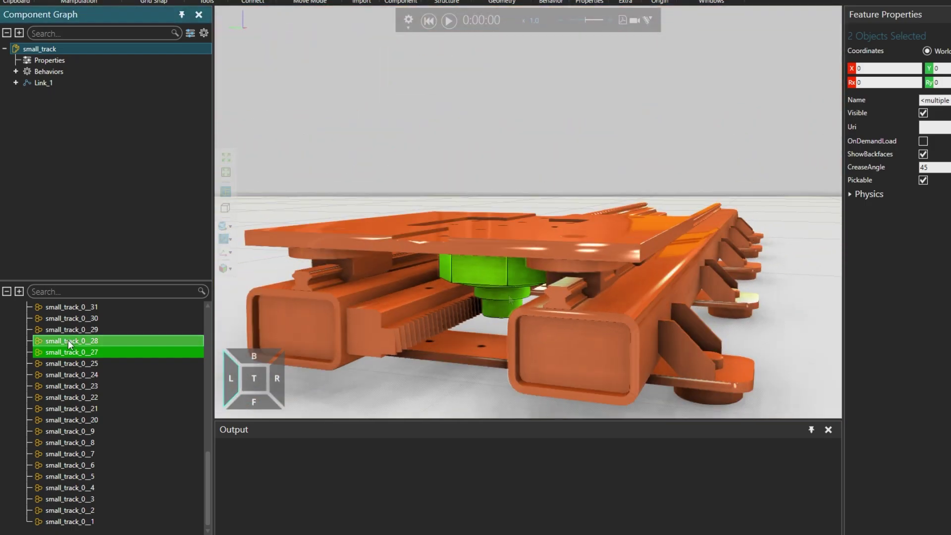
pyautogui.moveTo(71, 342); pyautogui.dragTo(67, 83)
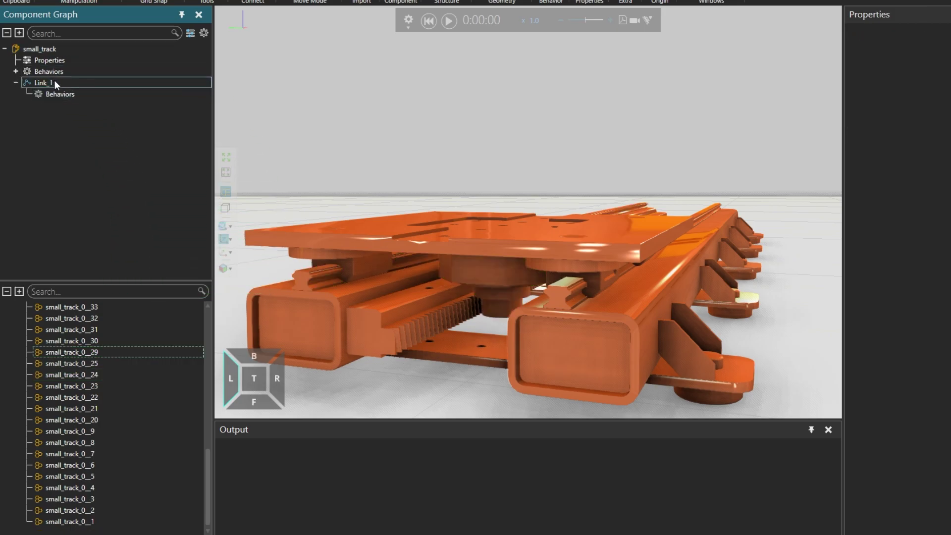
pyautogui.click(54, 81)
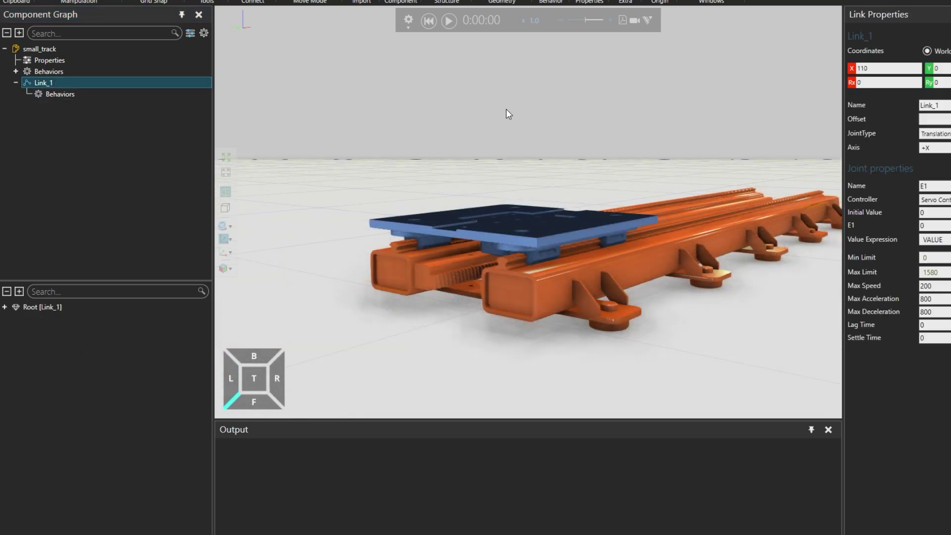
# - Test-slide the carriage with its nuts along the track, then reset it to the start
pyautogui.moveTo(505, 115); pyautogui.dragTo(512, 158, button='right')
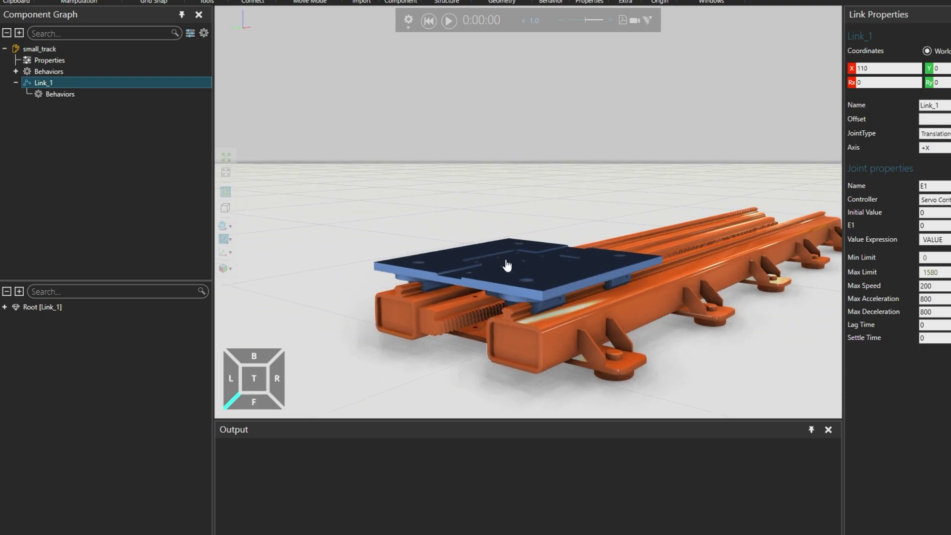
pyautogui.moveTo(508, 266); pyautogui.dragTo(588, 244)
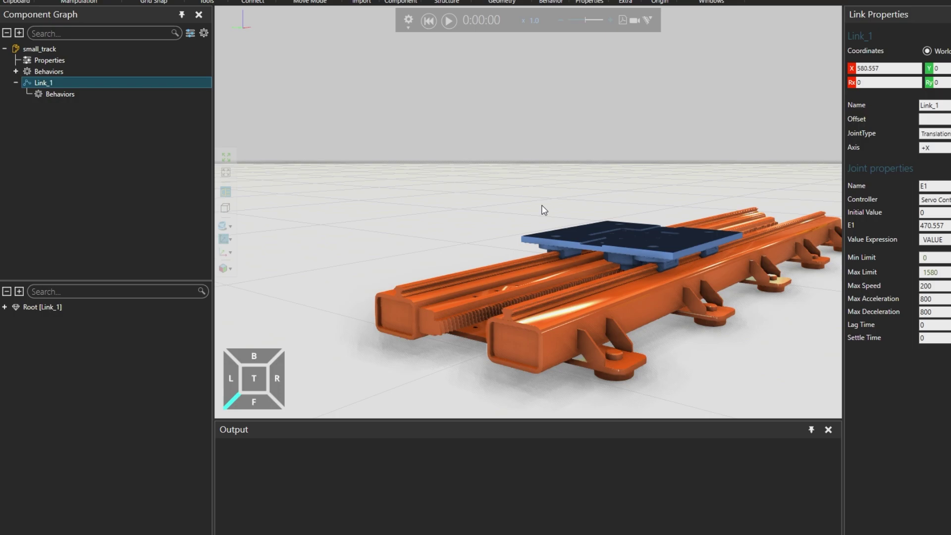
pyautogui.click(430, 21)
pyautogui.moveTo(431, 22); pyautogui.dragTo(499, 147, button='right')
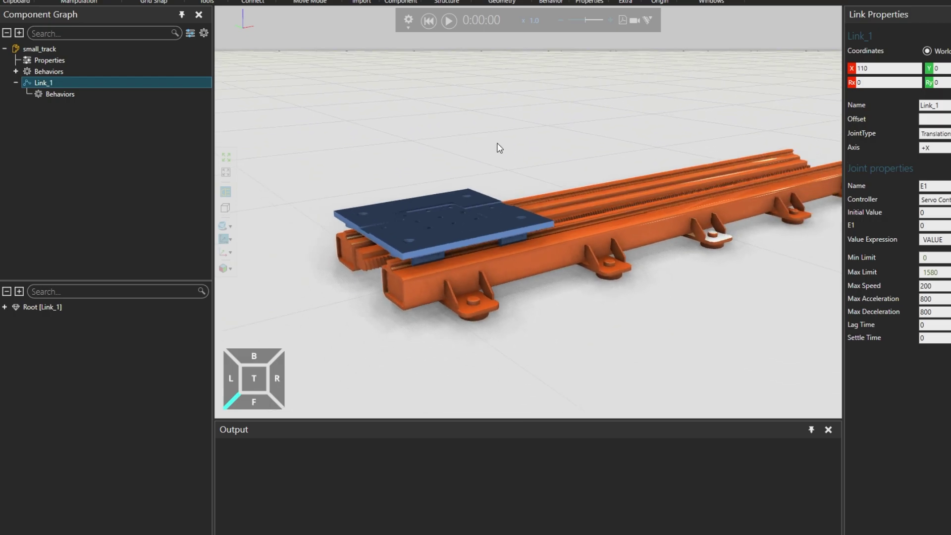
pyautogui.click(499, 147)
pyautogui.moveTo(572, 214)
pyautogui.mouseDown(button='right')
pyautogui.moveTo(573, 206)
pyautogui.moveTo(522, 211)
pyautogui.moveTo(576, 212)
pyautogui.mouseUp(button='right')
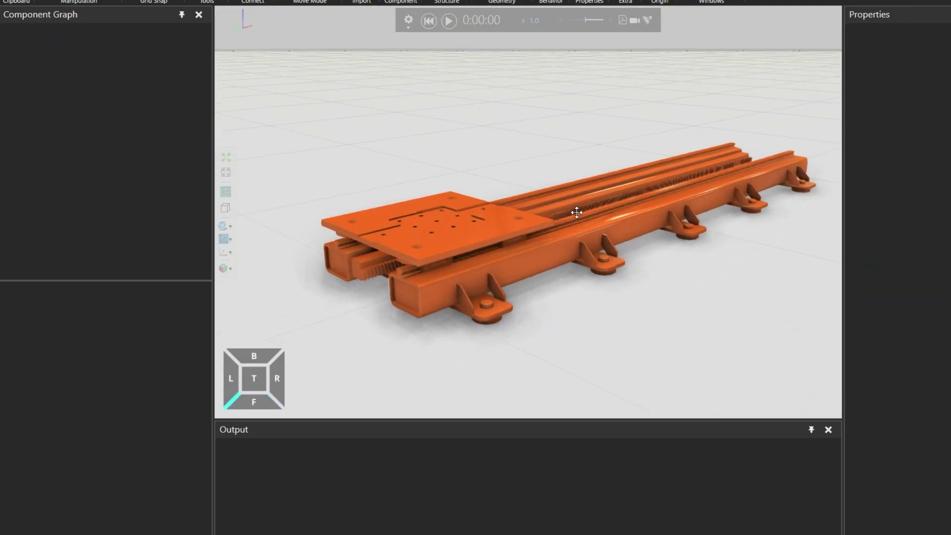
# - Apply steel_satin from the material library to the orange top plate
pyautogui.click(501, 242)
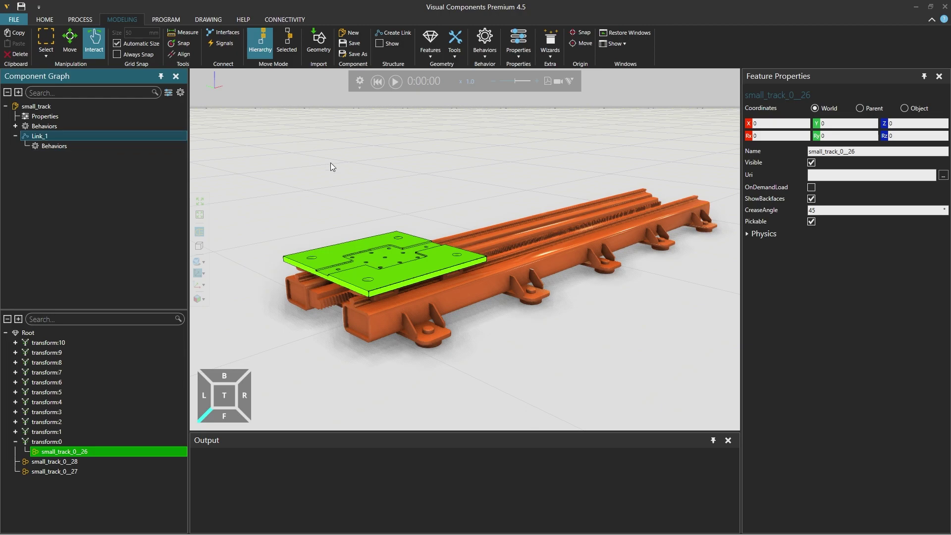
pyautogui.click(459, 42)
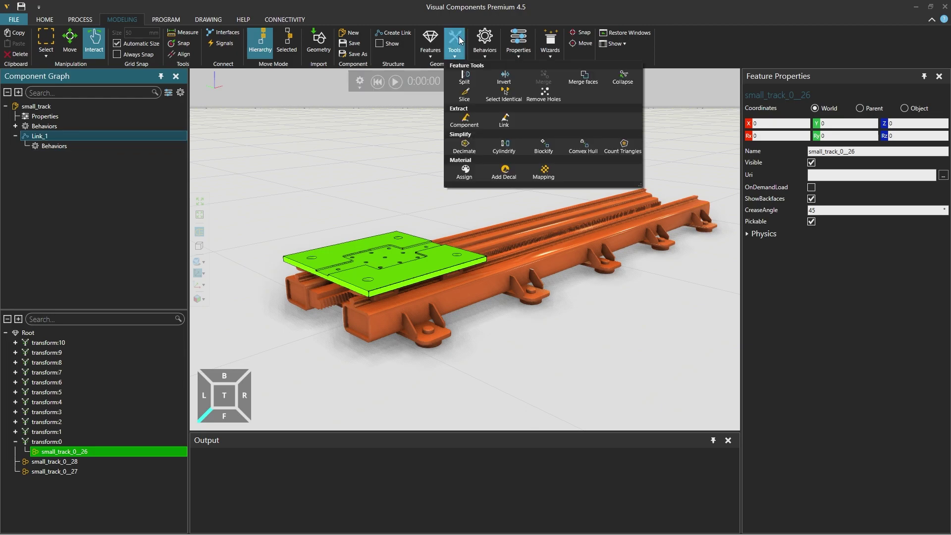
pyautogui.click(465, 177)
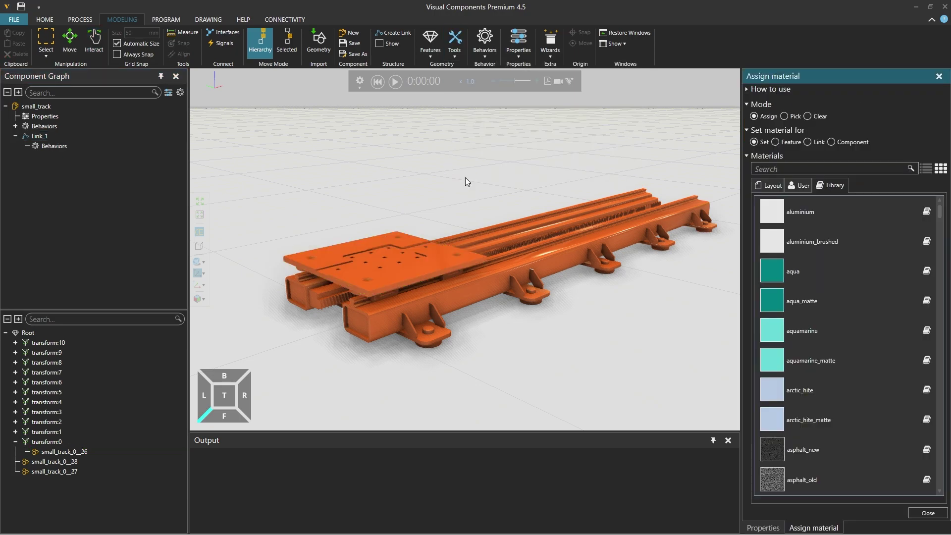
pyautogui.click(781, 173)
pyautogui.write('steel')
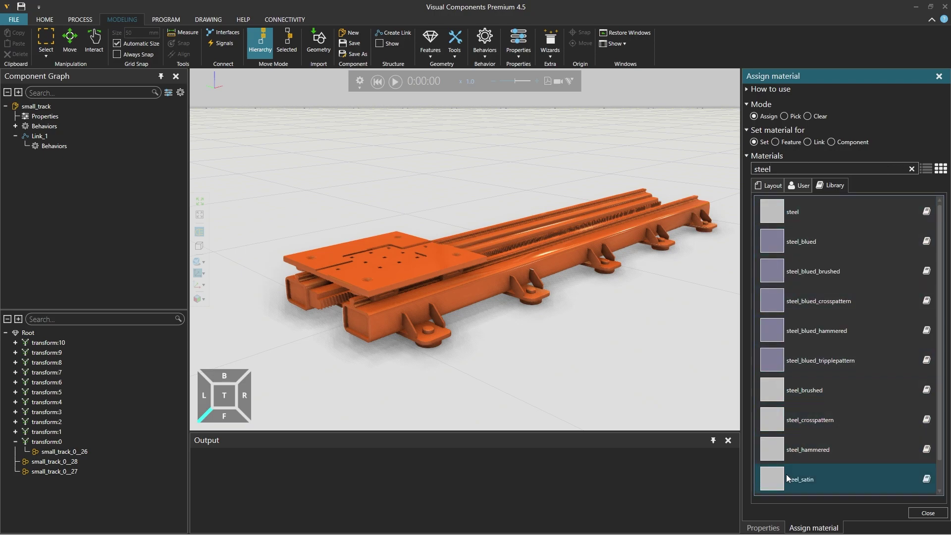
pyautogui.moveTo(787, 478); pyautogui.dragTo(393, 273)
# - Give both inner guide rails and the toothed rack the steel_satin material
pyautogui.scroll(2, 400, 270)
pyautogui.scroll(4, 449, 265)
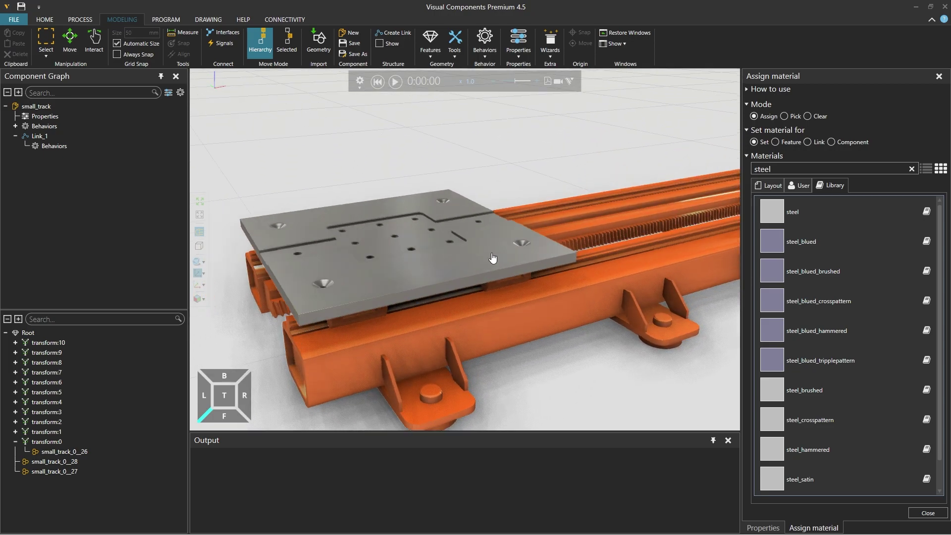
pyautogui.moveTo(546, 264); pyautogui.dragTo(421, 151, button='right')
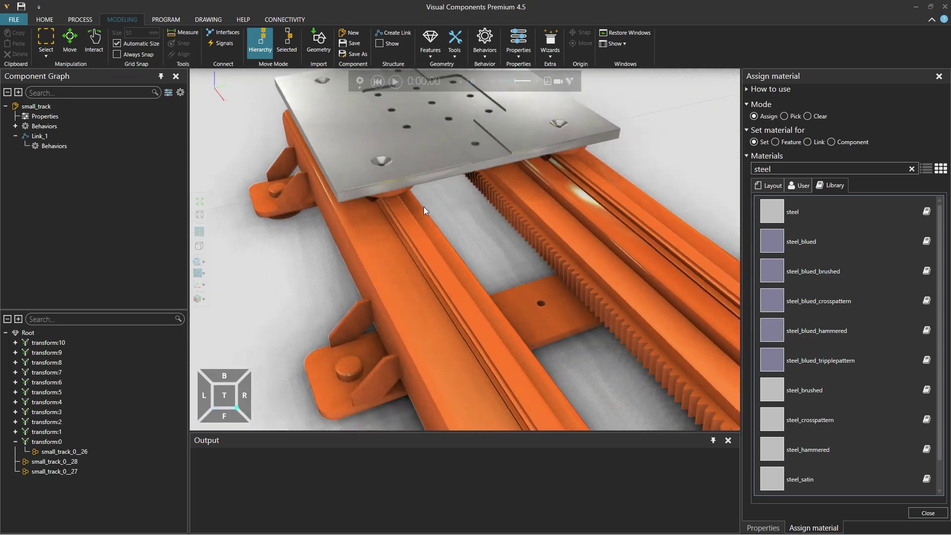
pyautogui.click(417, 241)
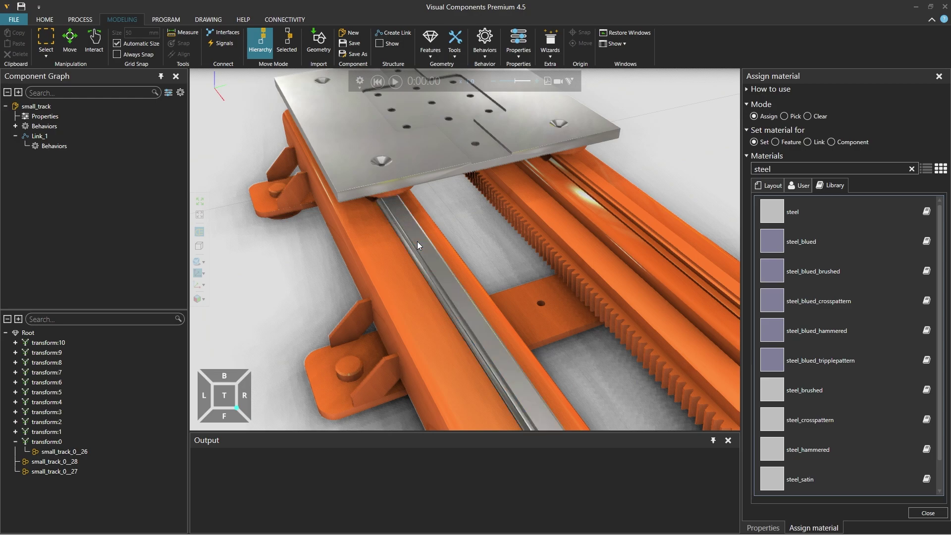
pyautogui.click(637, 217)
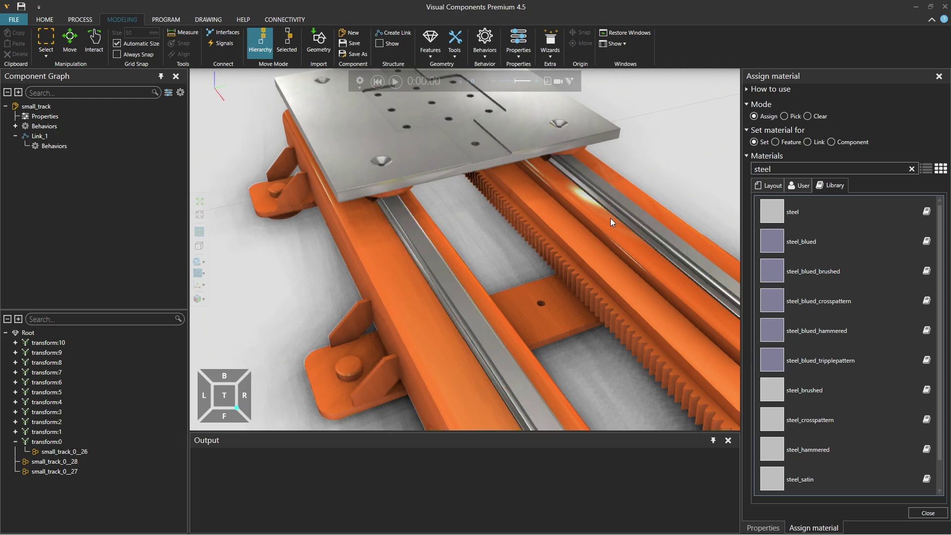
pyautogui.click(549, 242)
pyautogui.scroll(-5, 540, 242)
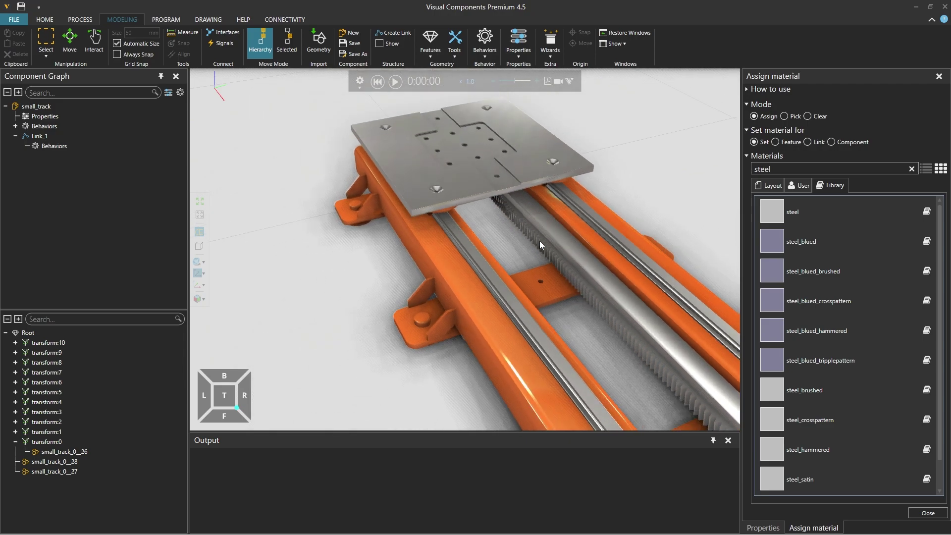
pyautogui.moveTo(532, 247); pyautogui.dragTo(458, 264, button='right')
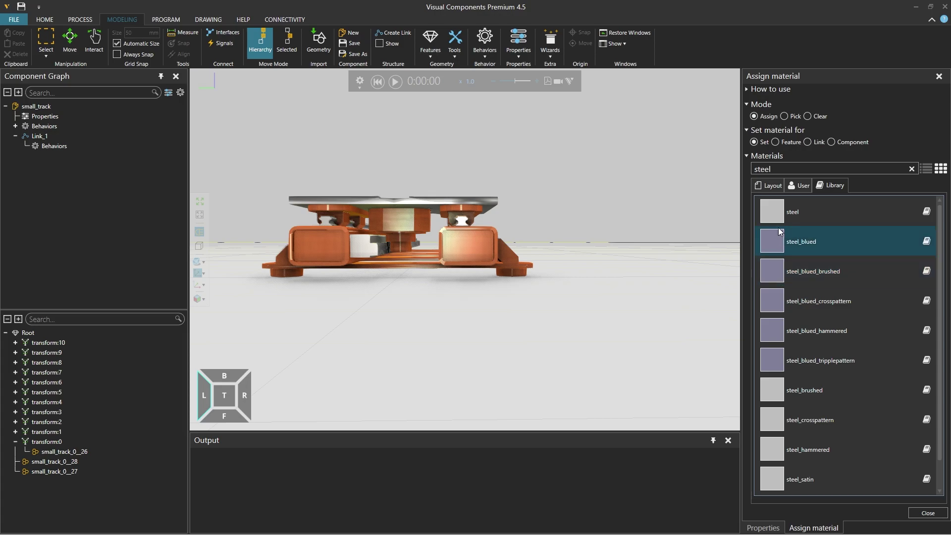
# - Apply black_matte to the hex nut block under the plate, then close material assignment
pyautogui.doubleClick(792, 168)
pyautogui.write('black')
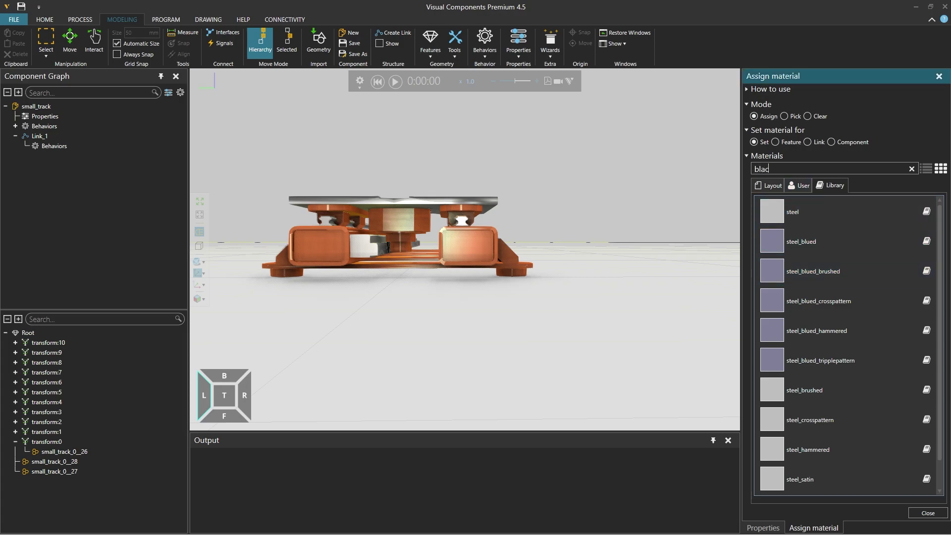
pyautogui.click(799, 241)
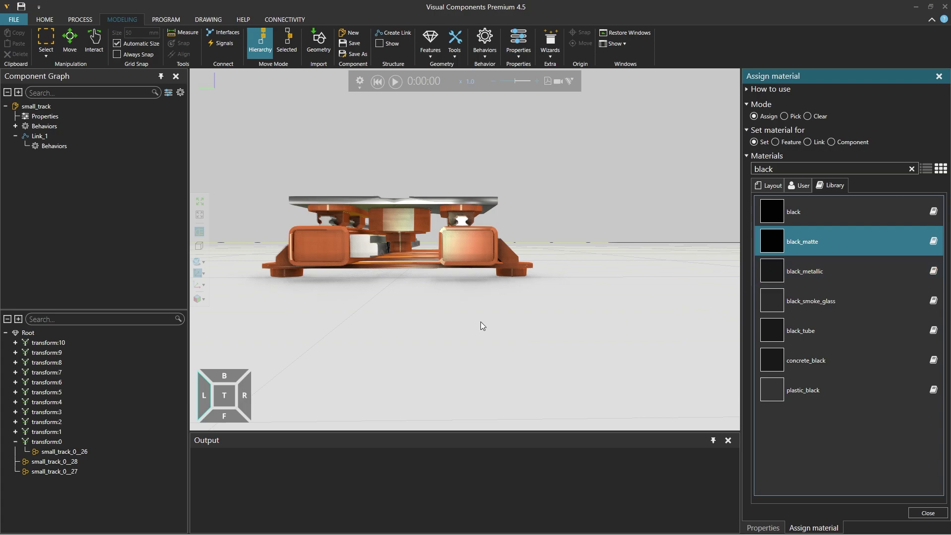
pyautogui.click(400, 218)
pyautogui.scroll(3, 406, 248)
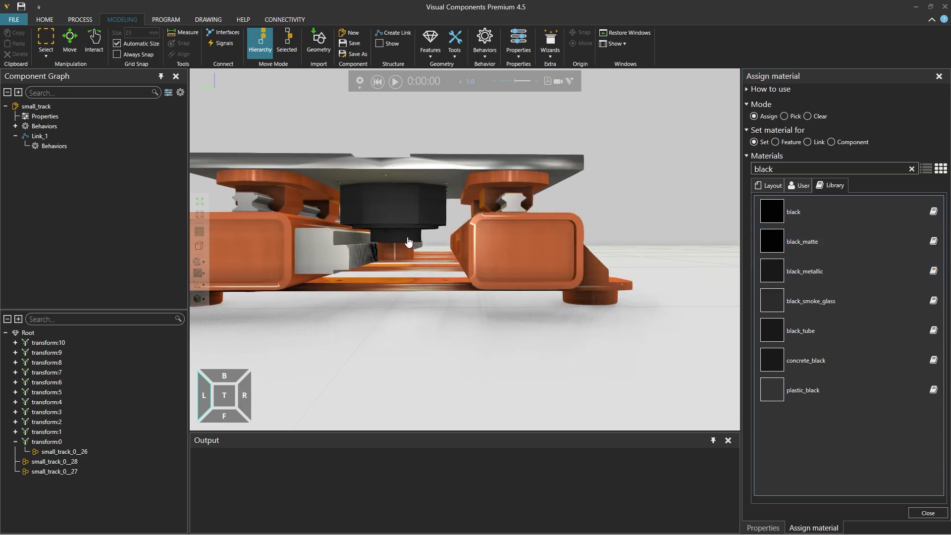
pyautogui.moveTo(498, 345); pyautogui.dragTo(499, 349, button='right')
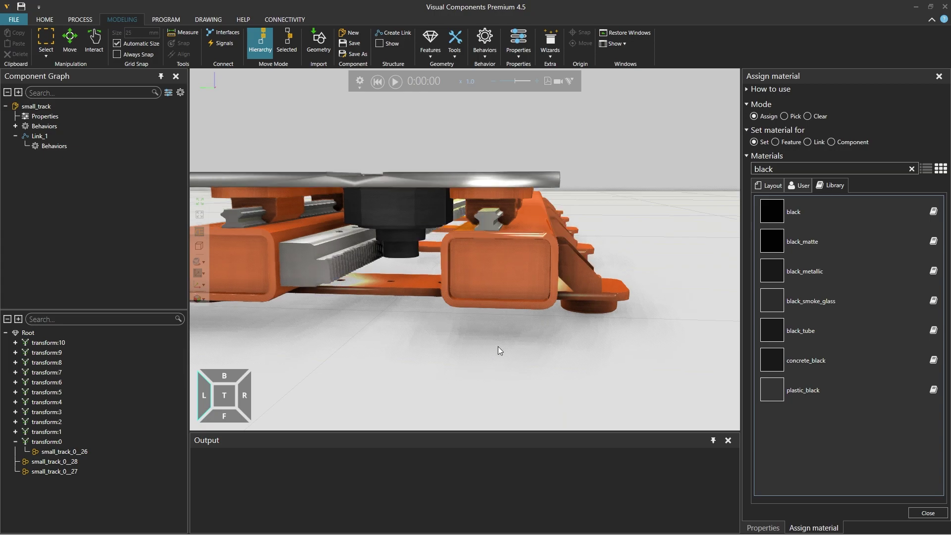
pyautogui.click(912, 169)
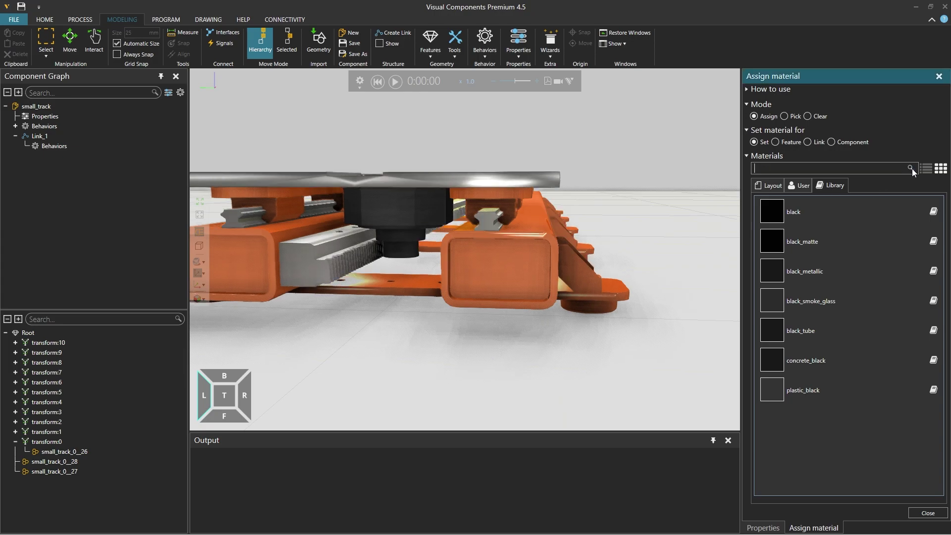
pyautogui.click(929, 513)
pyautogui.scroll(-5, 507, 286)
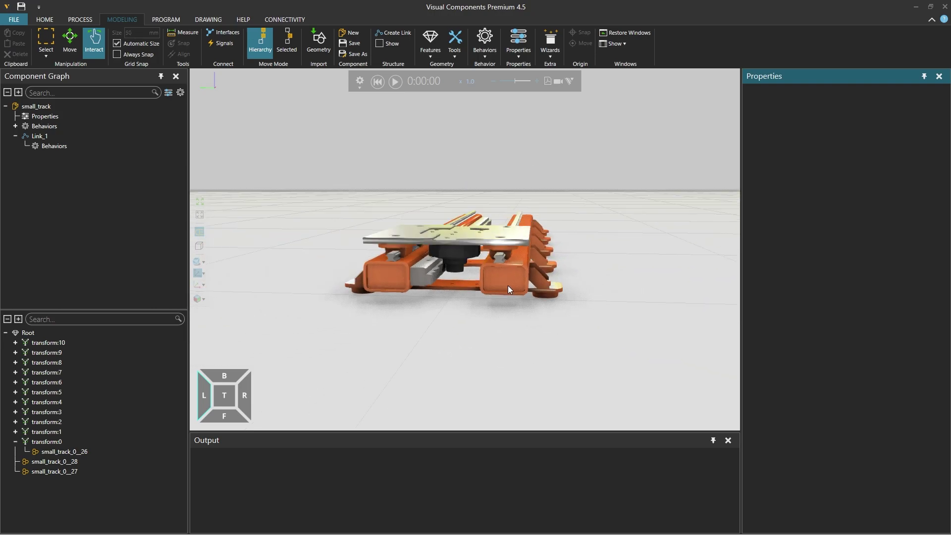
pyautogui.moveTo(510, 284); pyautogui.dragTo(528, 301, button='right')
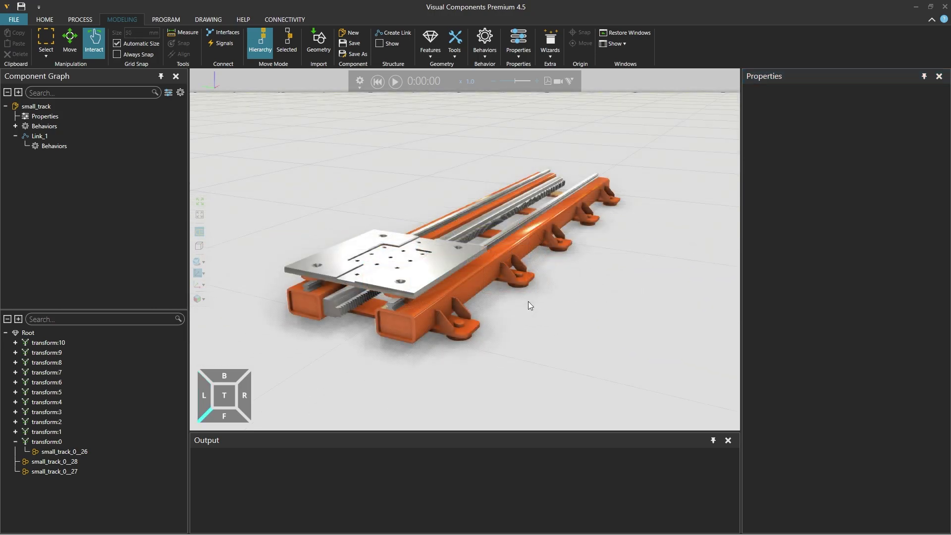
# - Set the small_track component's Material to dark_grey and deselect it to check the colour
pyautogui.click(93, 106)
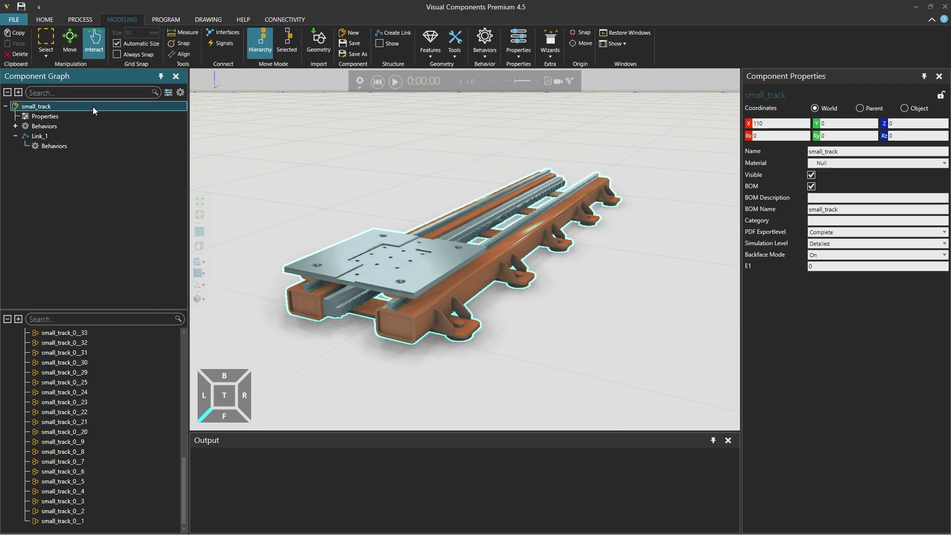
pyautogui.click(822, 165)
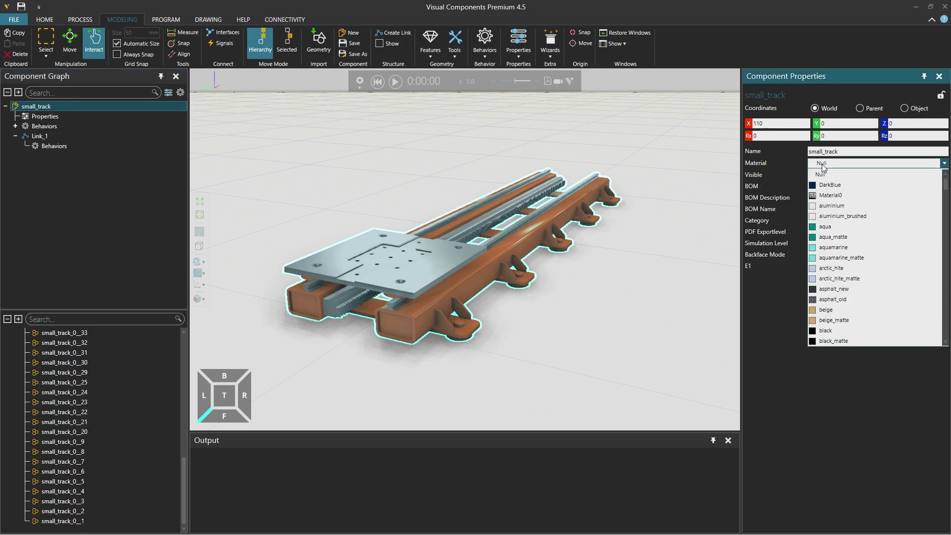
pyautogui.scroll(-6, 836, 273)
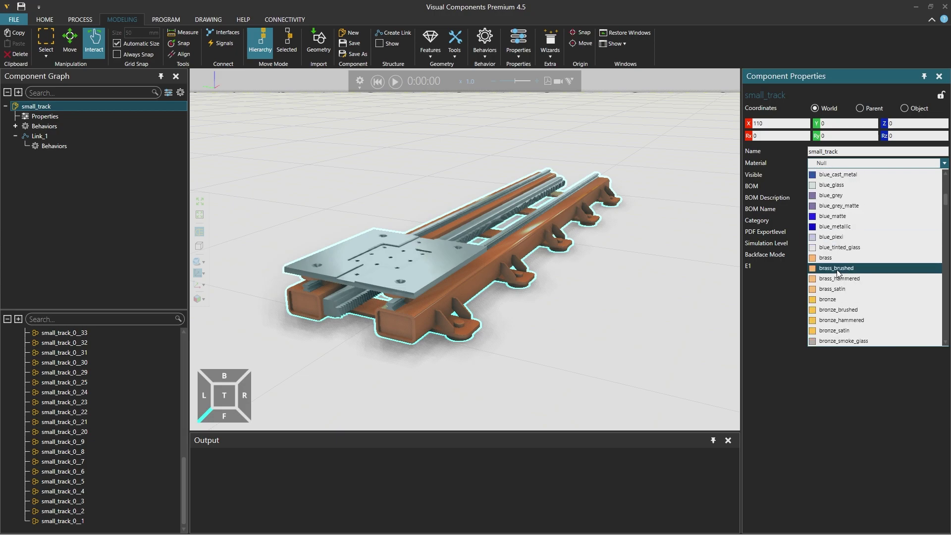
pyautogui.click(844, 291)
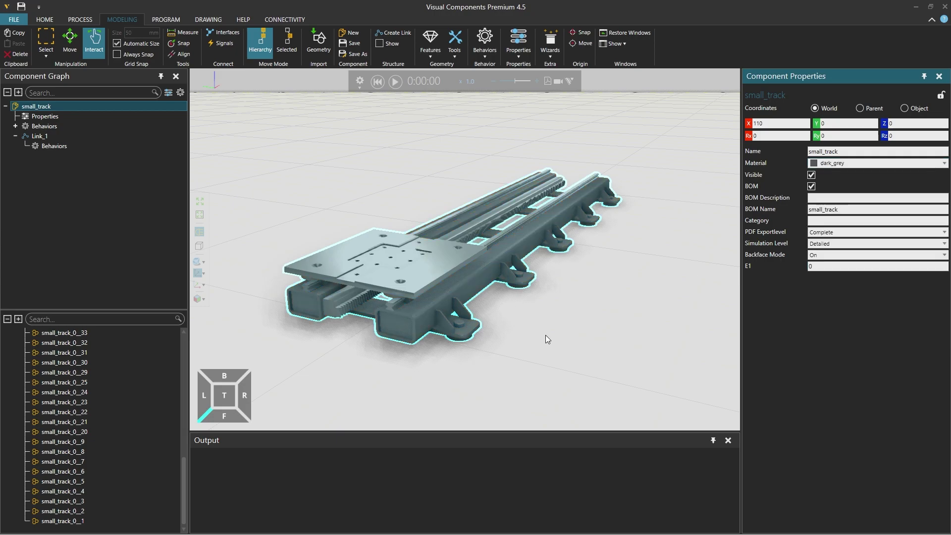
pyautogui.moveTo(547, 323); pyautogui.dragTo(563, 311, button='right')
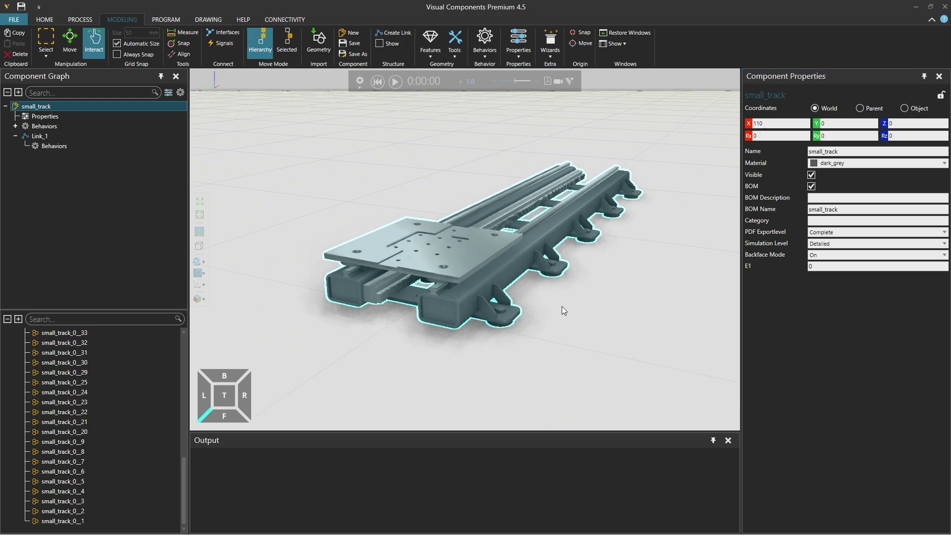
pyautogui.scroll(2, 462, 297)
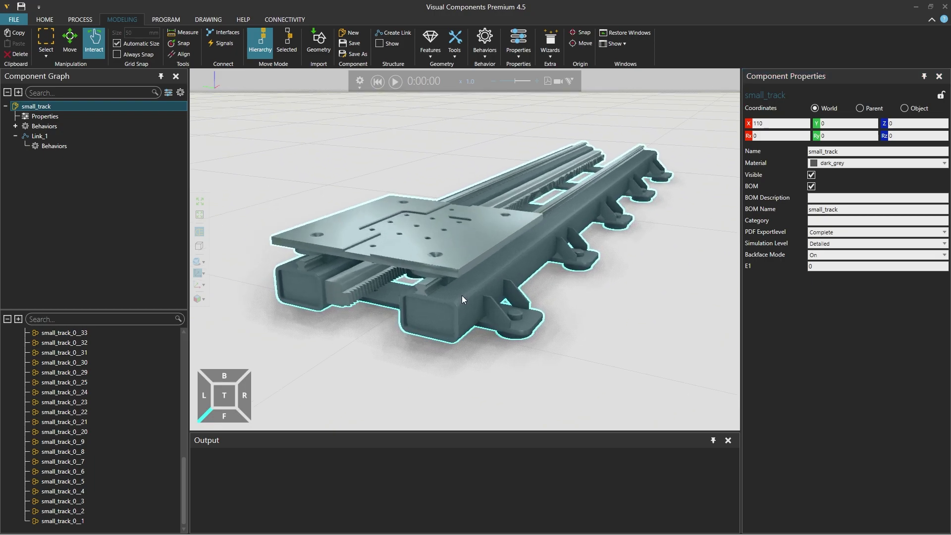
pyautogui.click(608, 323)
pyautogui.moveTo(410, 296); pyautogui.dragTo(551, 308, button='right')
pyautogui.scroll(-8, 412, 269)
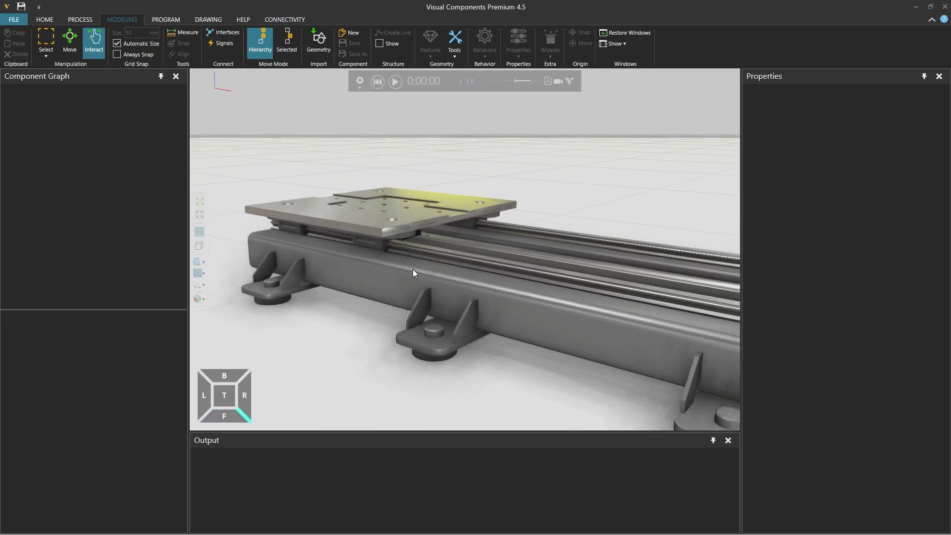
pyautogui.moveTo(412, 269); pyautogui.dragTo(453, 274, button='right')
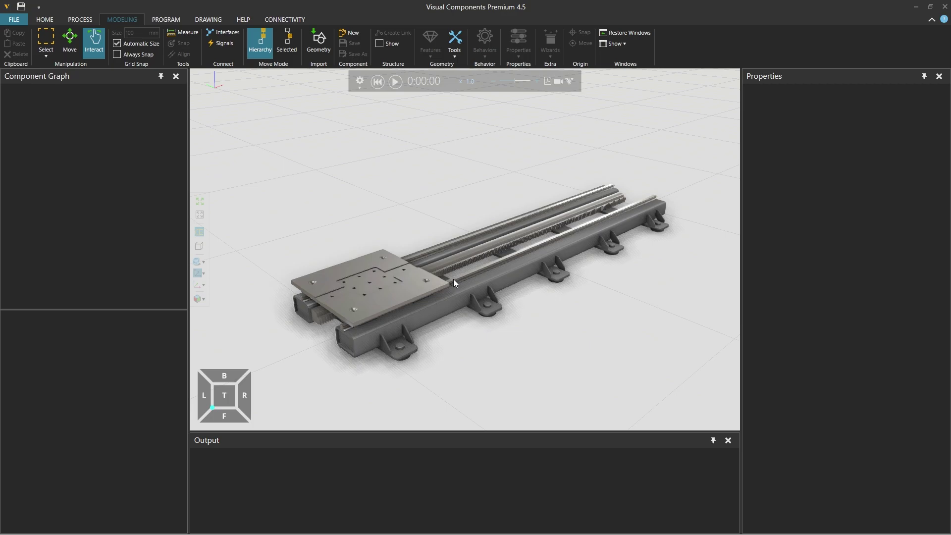
# - Run the Positioner wizard on small_track as a Robot Positioner with flange Link_1
pyautogui.click(402, 335)
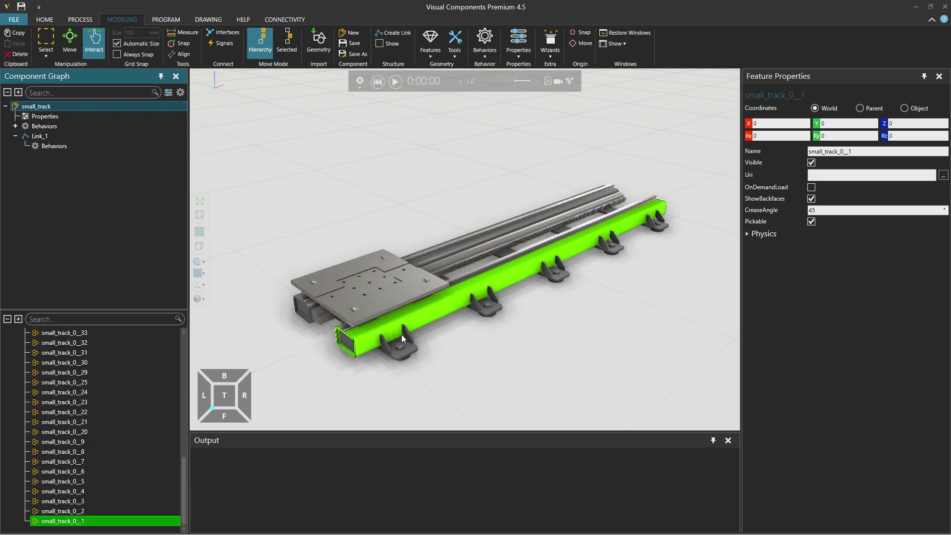
pyautogui.click(86, 106)
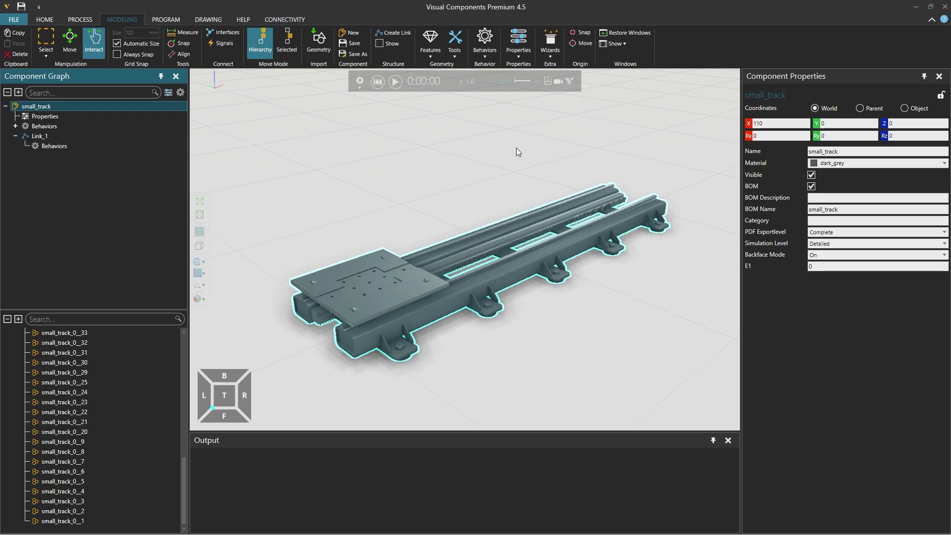
pyautogui.click(551, 41)
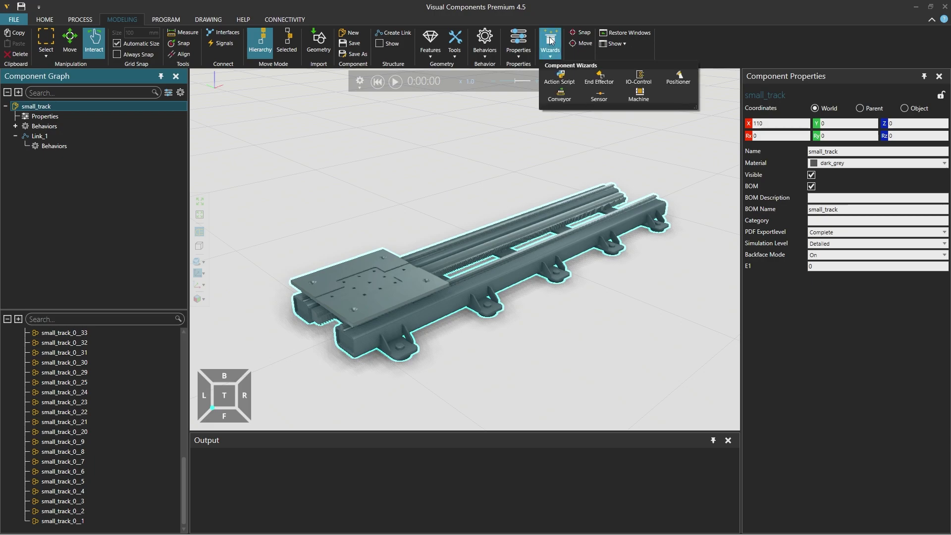
pyautogui.click(686, 83)
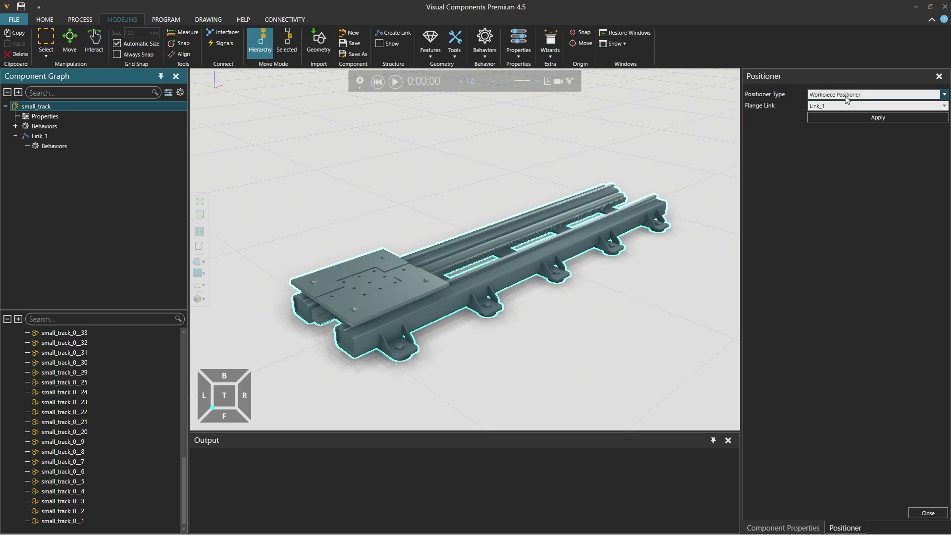
pyautogui.click(873, 96)
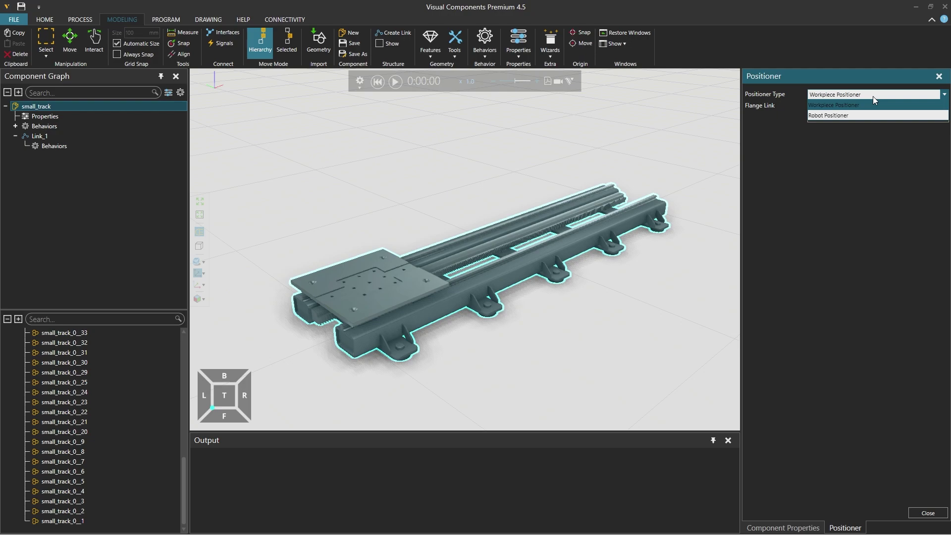
pyautogui.click(848, 116)
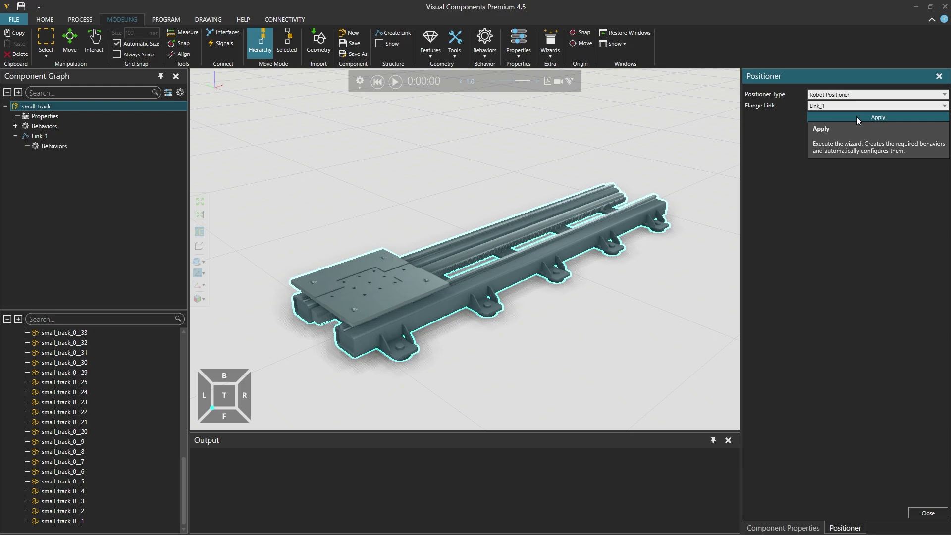
pyautogui.click(857, 117)
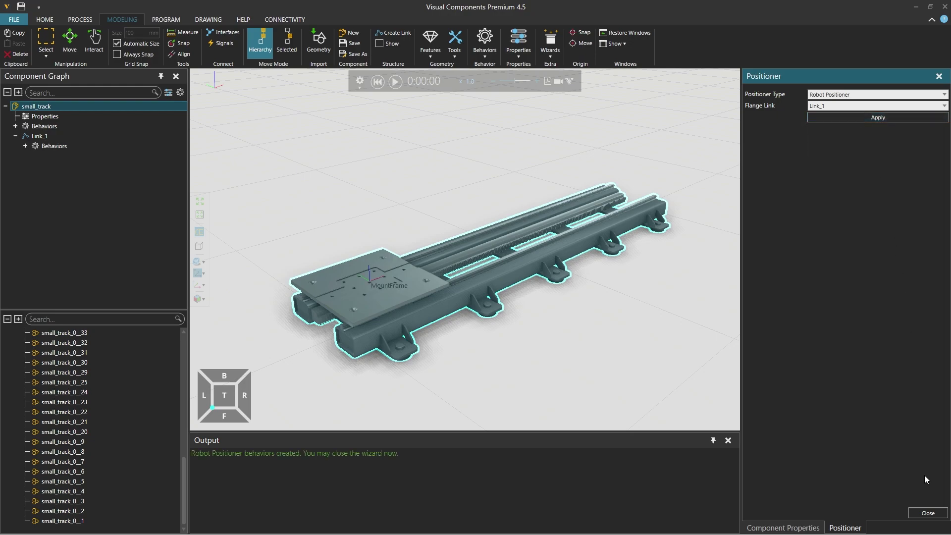
# - Close the wizard, show Link_1's MountInterface behavior, and select the MountFrame on the plate
pyautogui.click(927, 512)
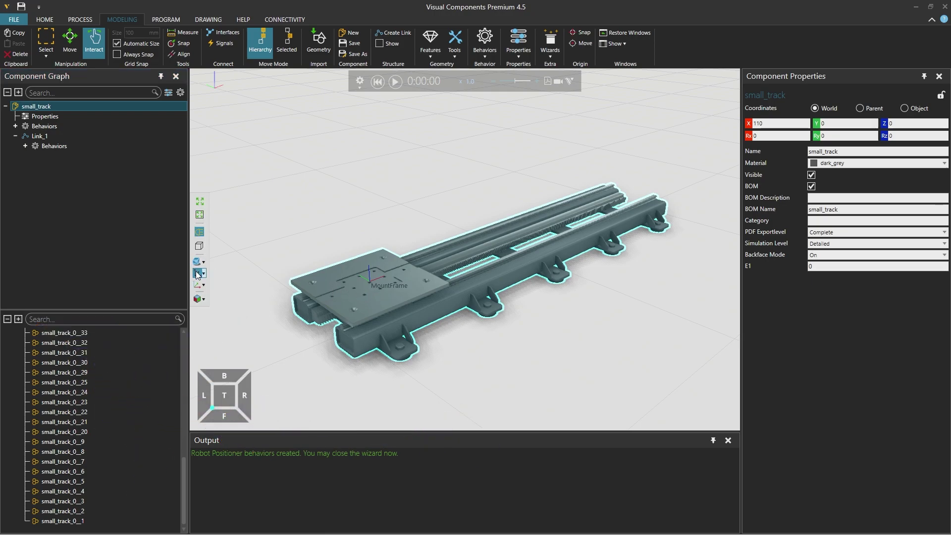
pyautogui.click(25, 147)
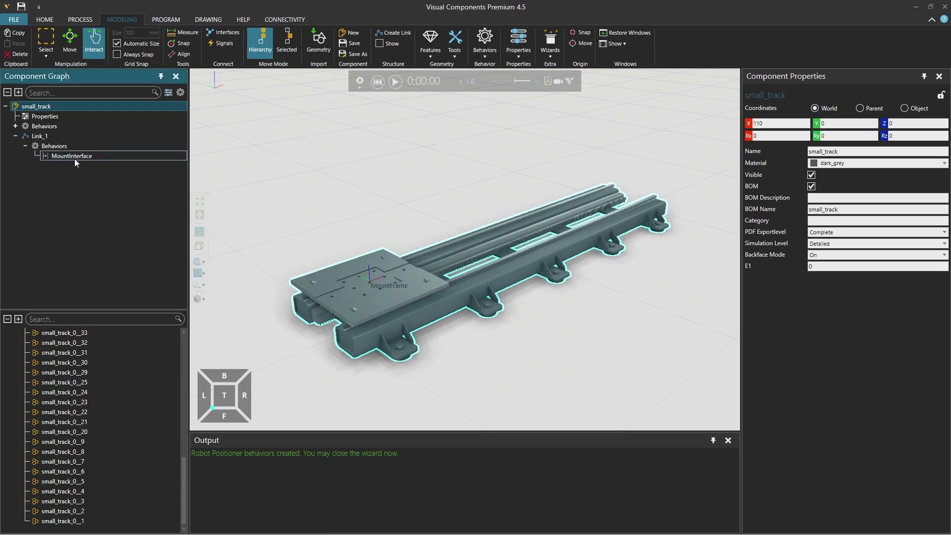
pyautogui.scroll(4, 372, 281)
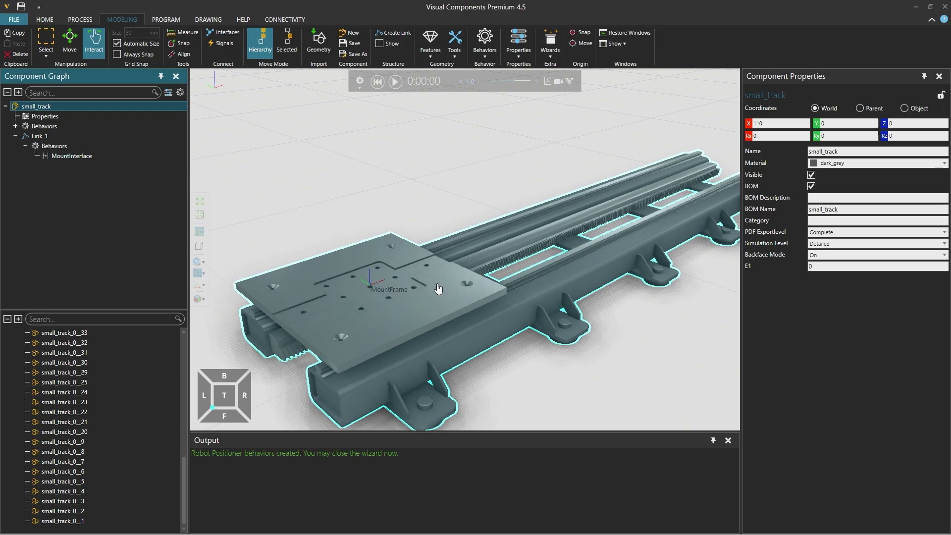
pyautogui.moveTo(438, 289); pyautogui.dragTo(277, 238, button='right')
pyautogui.click(58, 138)
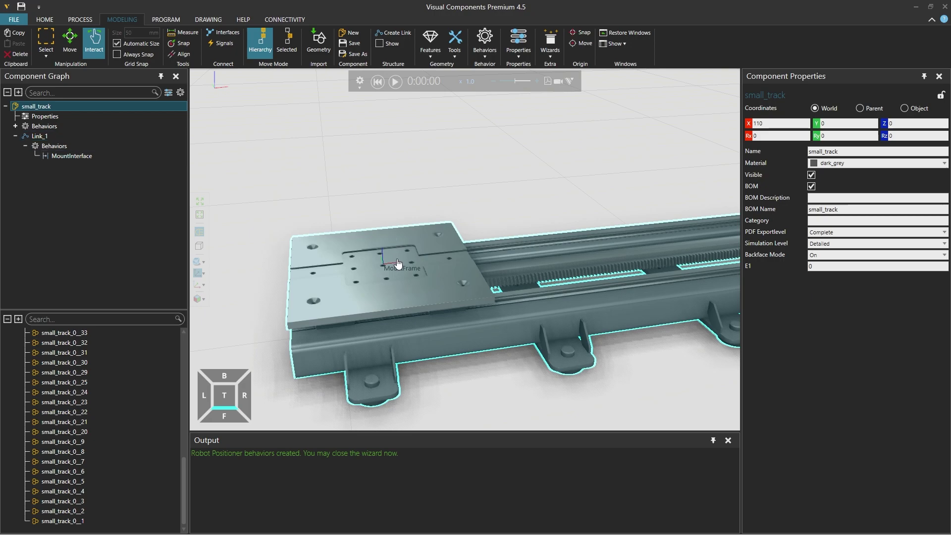
pyautogui.scroll(5, 398, 264)
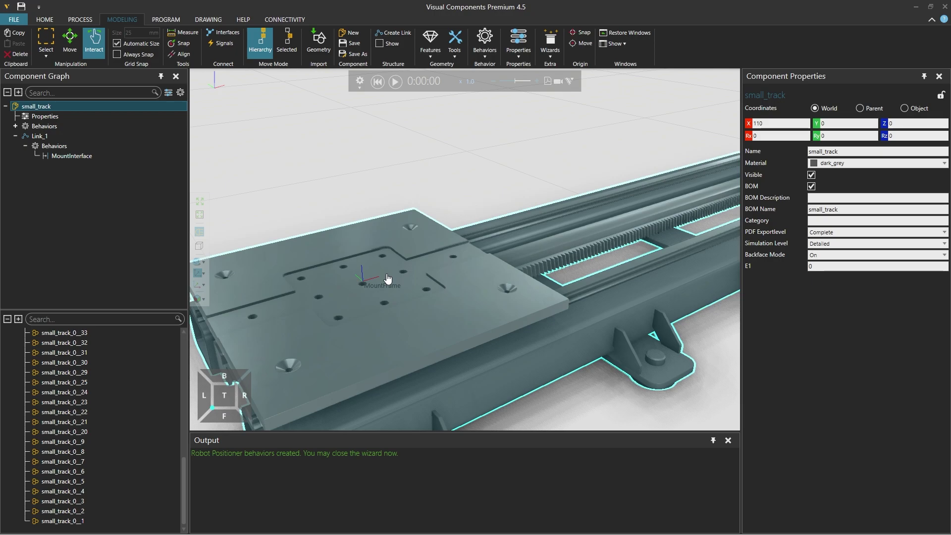
pyautogui.click(70, 40)
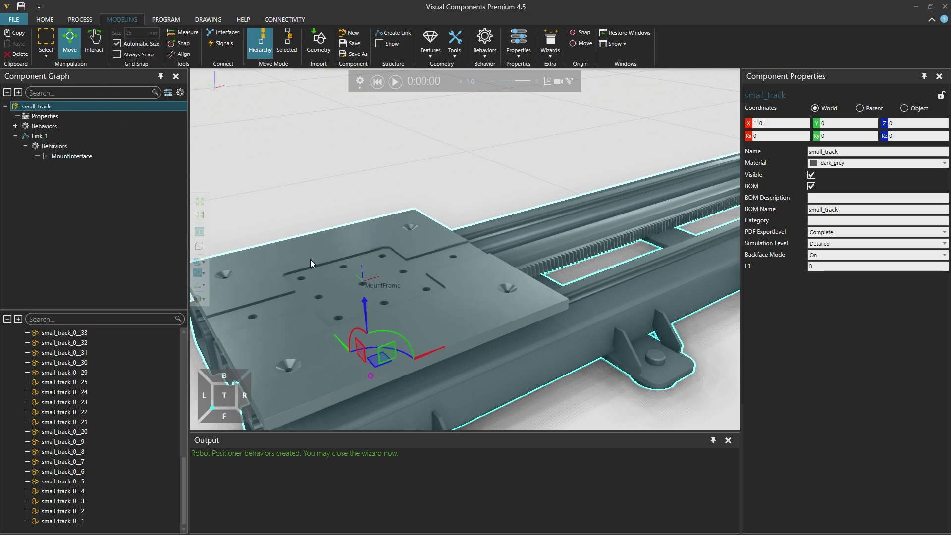
pyautogui.click(362, 280)
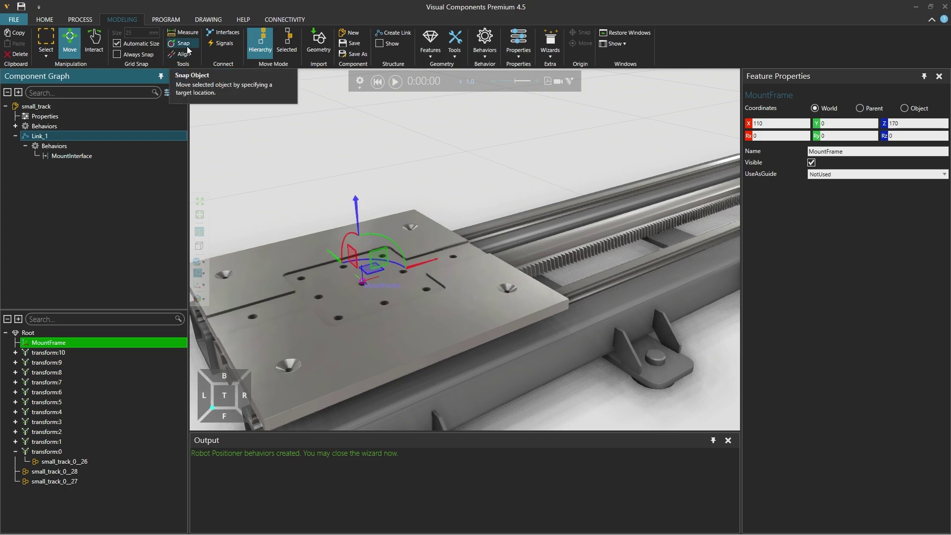
pyautogui.scroll(-6, 458, 206)
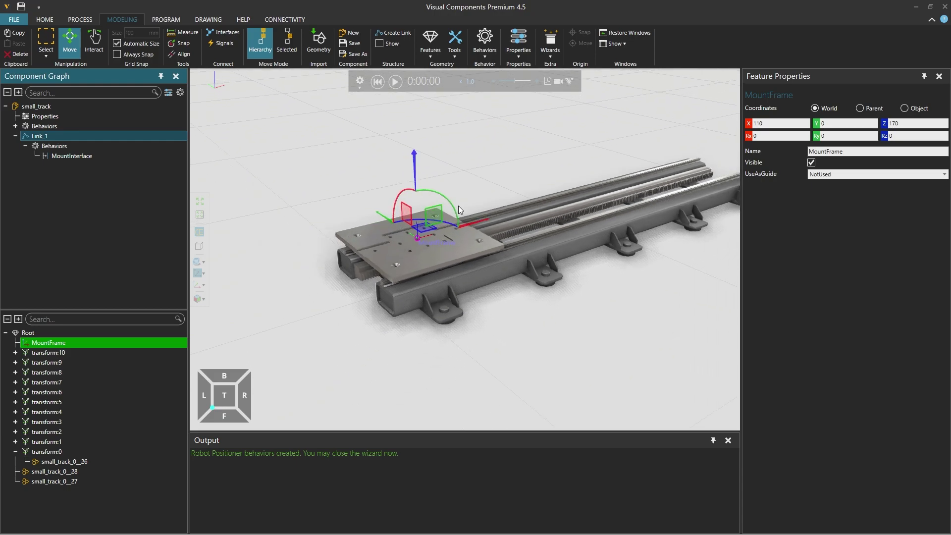
# - Add a Generic Articulated Robot from the eCatalog to the layout
pyautogui.click(44, 20)
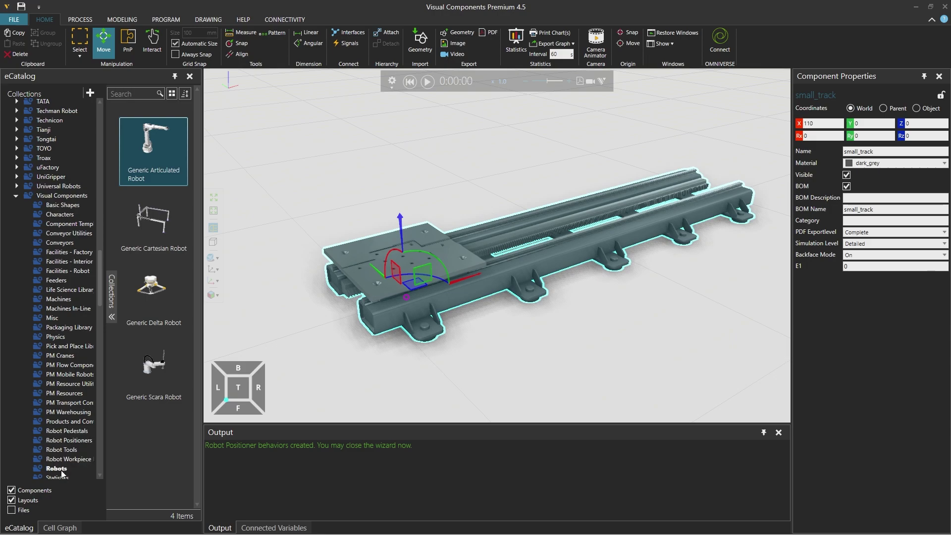
pyautogui.moveTo(142, 153)
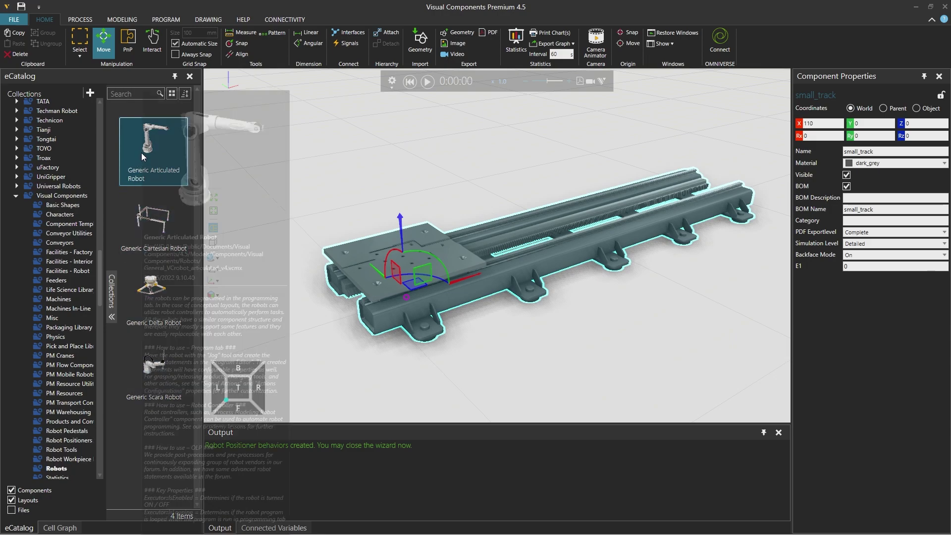
pyautogui.moveTo(141, 152); pyautogui.dragTo(346, 172)
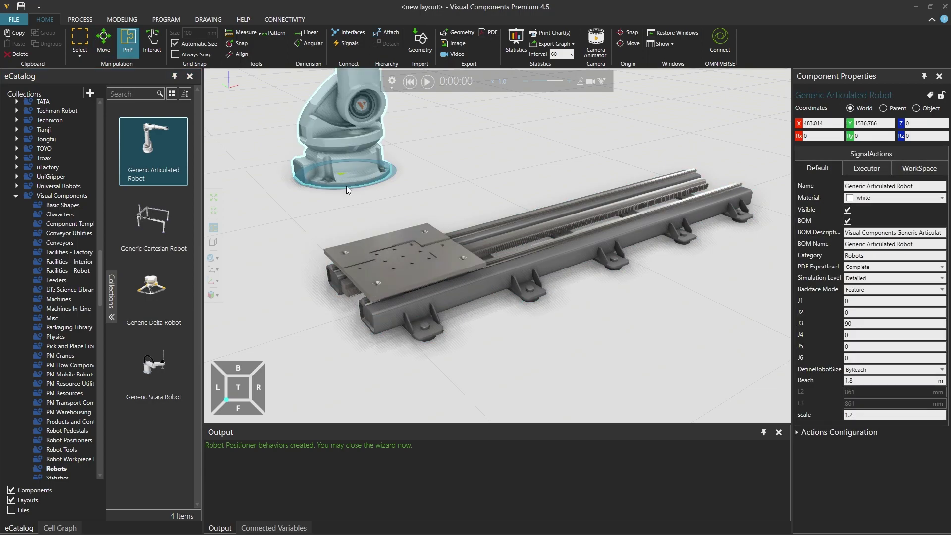
pyautogui.moveTo(346, 186); pyautogui.dragTo(429, 233, button='right')
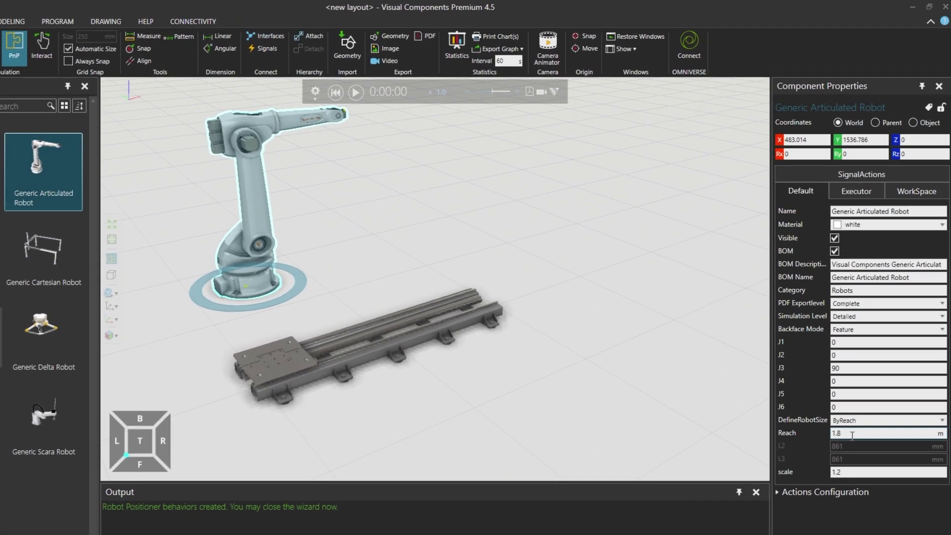
# - Set the robot's Reach to 1.2 m and scale to 0.9, then mount it on the carriage
pyautogui.doubleClick(852, 434)
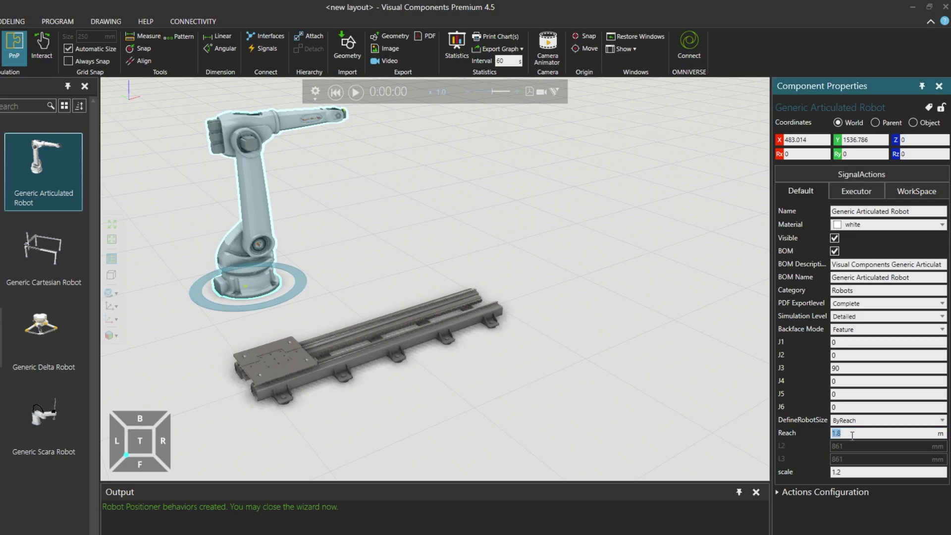
pyautogui.write('1')
pyautogui.press('Return')
pyautogui.press('Tab')
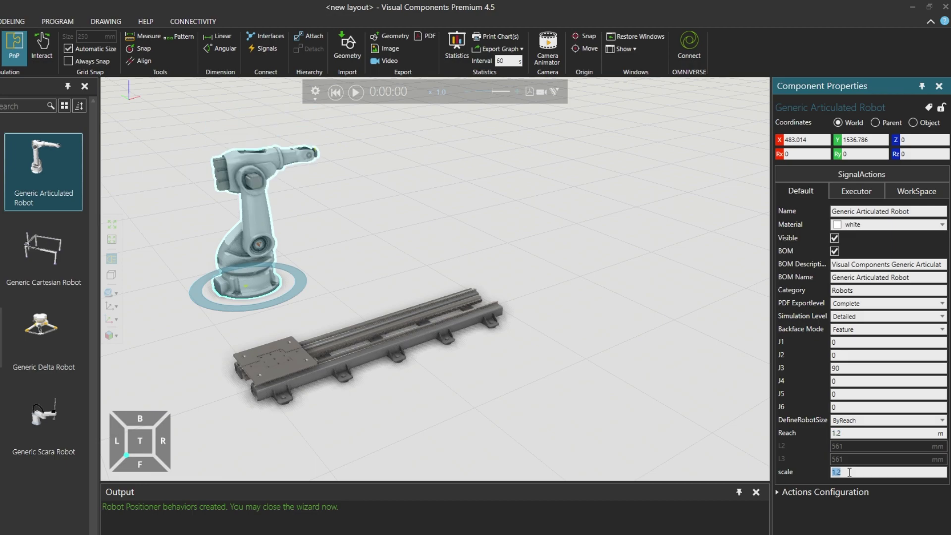
pyautogui.write('0.9')
pyautogui.press('Return')
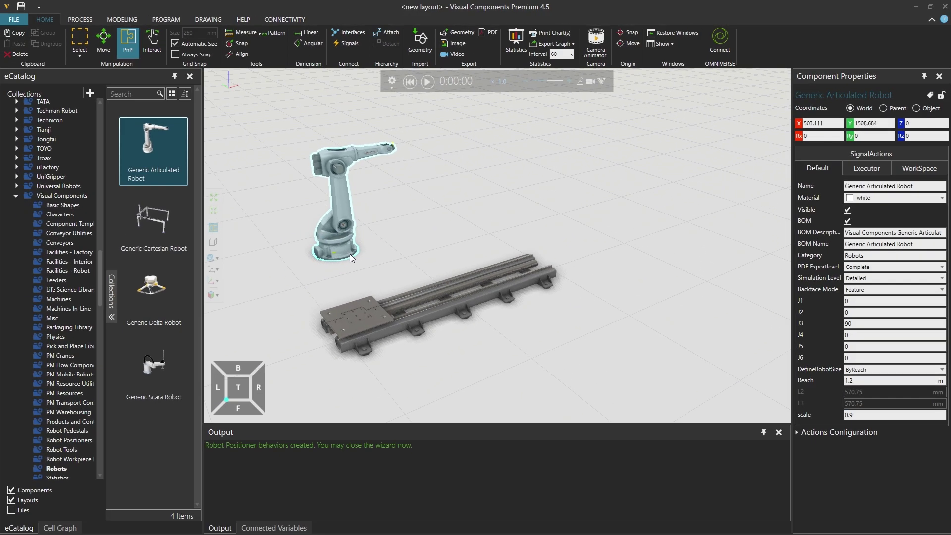
pyautogui.moveTo(267, 288); pyautogui.dragTo(279, 340)
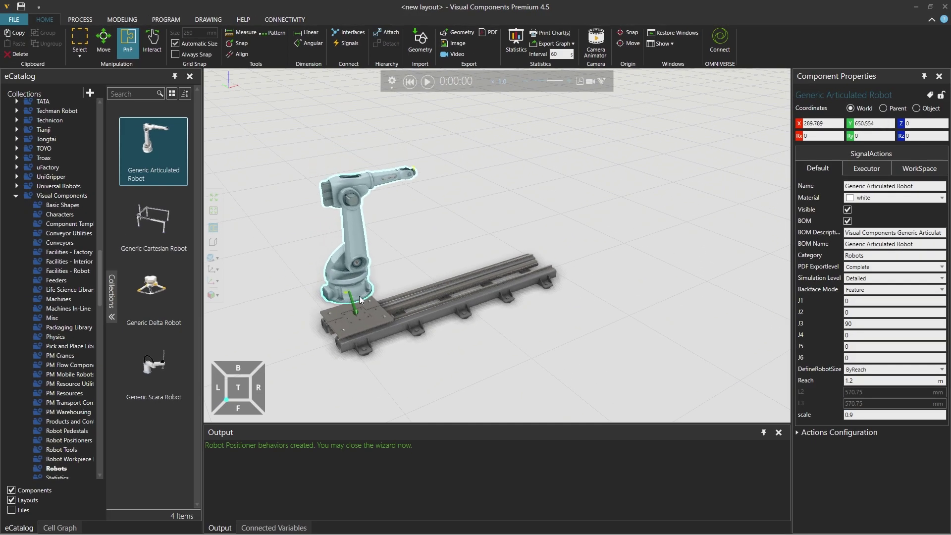
pyautogui.moveTo(360, 299); pyautogui.dragTo(358, 315)
pyautogui.moveTo(452, 349); pyautogui.dragTo(438, 349, button='right')
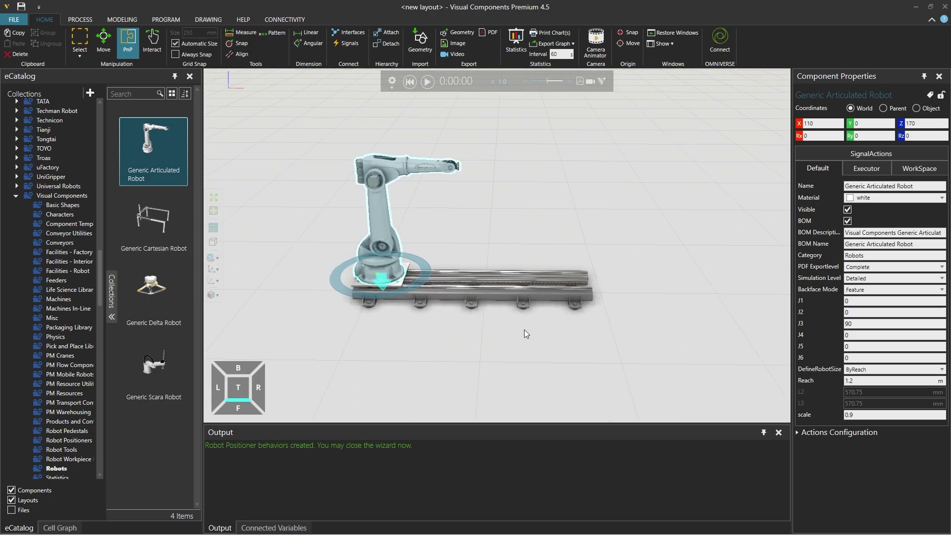
# - Jog the robot's base joint to about -47 and the track to about 1246, then record PTP point P1
pyautogui.click(166, 19)
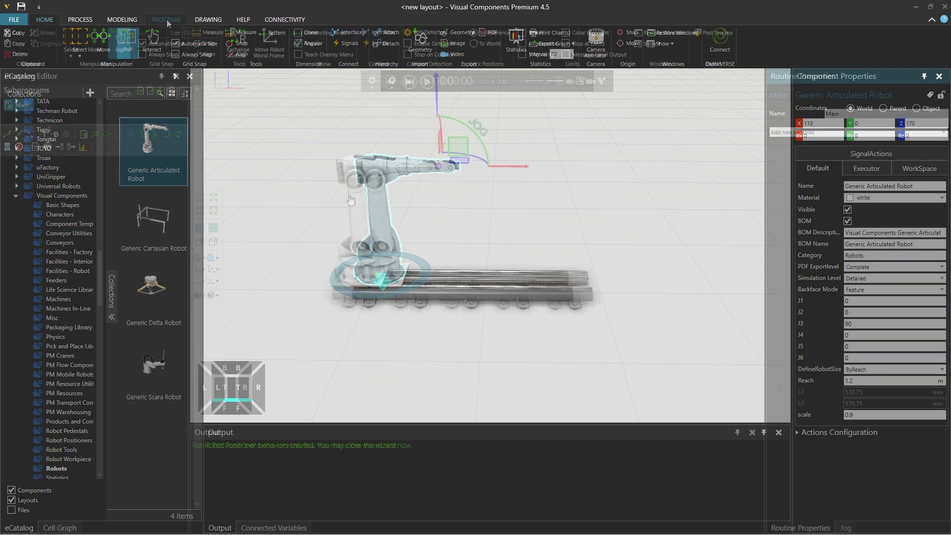
pyautogui.click(118, 40)
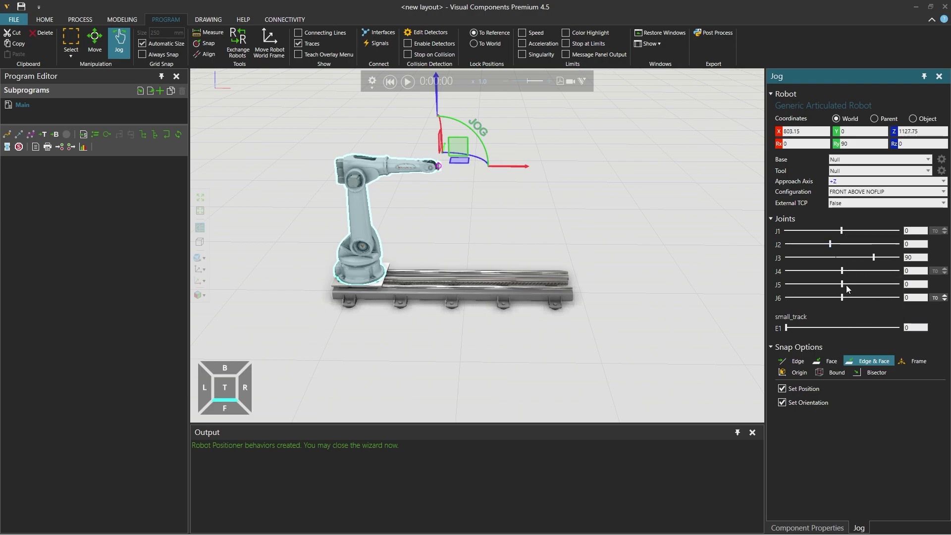
pyautogui.moveTo(842, 231); pyautogui.dragTo(831, 241)
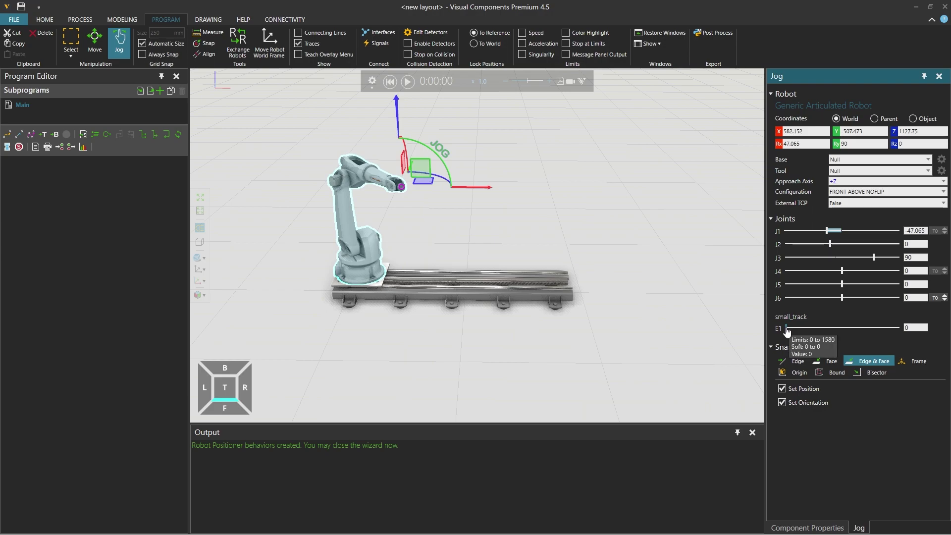
pyautogui.moveTo(788, 329); pyautogui.dragTo(876, 335)
pyautogui.click(9, 139)
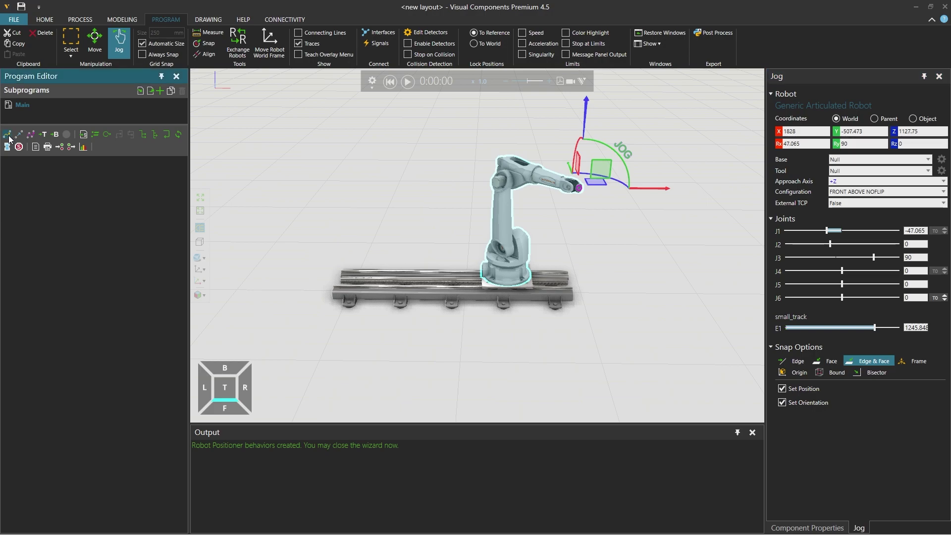
pyautogui.click(9, 138)
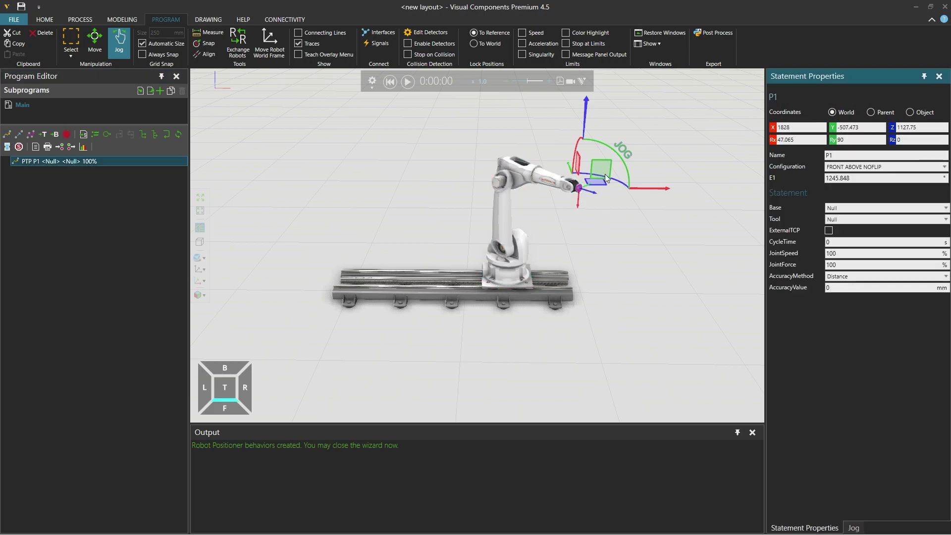
# - Move the robot back along the track to E1 359.024, record P2, then reset and run the program
pyautogui.moveTo(602, 169); pyautogui.dragTo(549, 167)
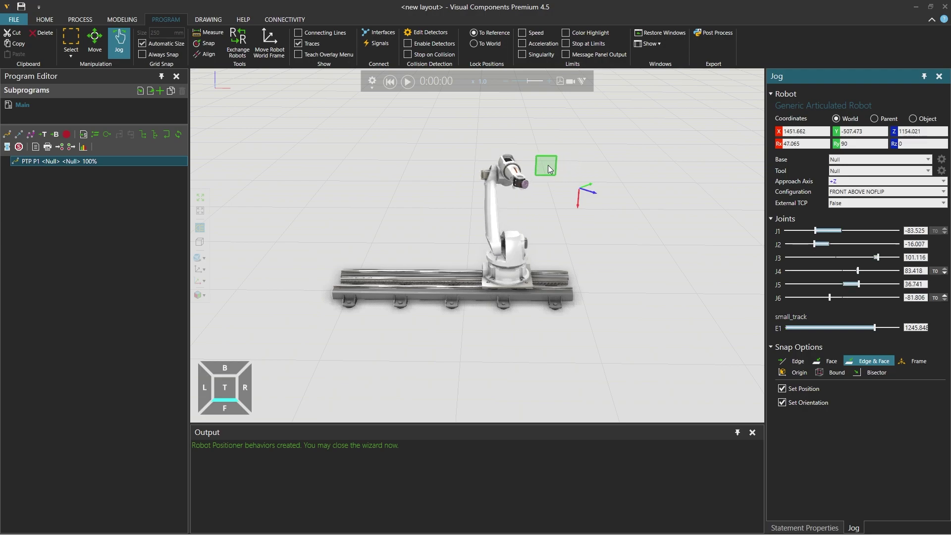
pyautogui.moveTo(523, 287); pyautogui.dragTo(428, 285)
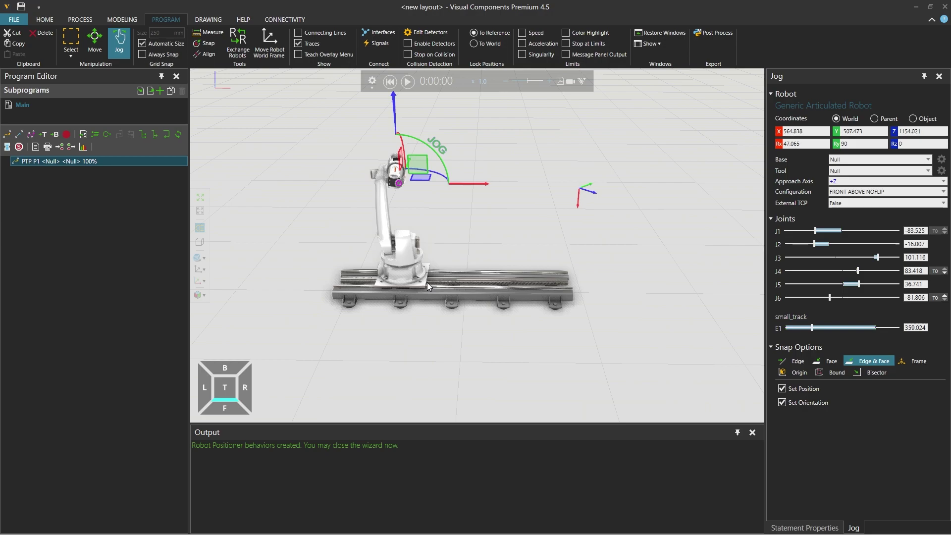
pyautogui.click(7, 136)
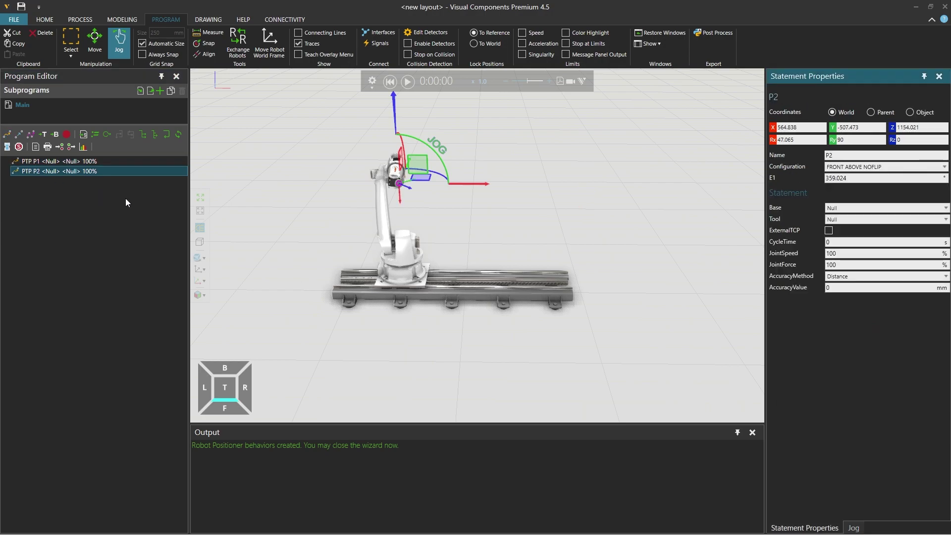
pyautogui.click(391, 81)
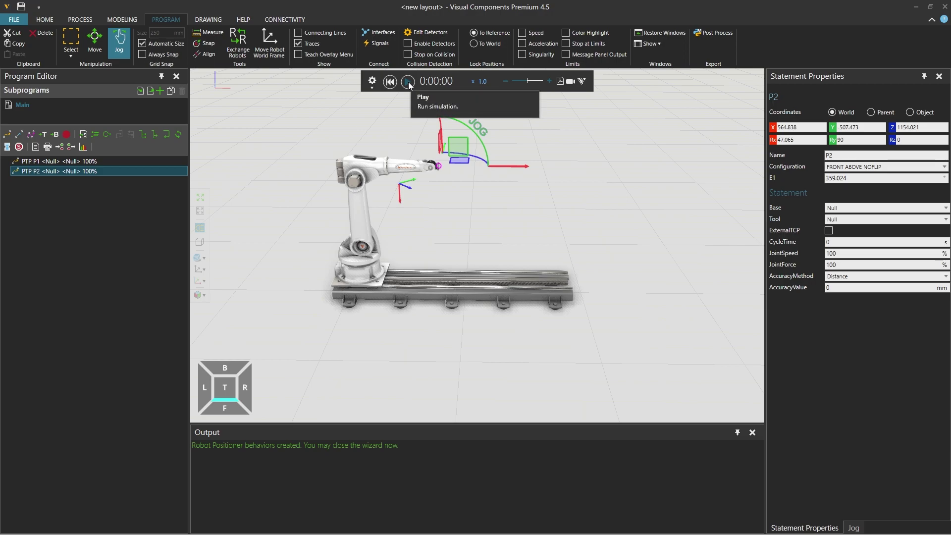
pyautogui.click(408, 82)
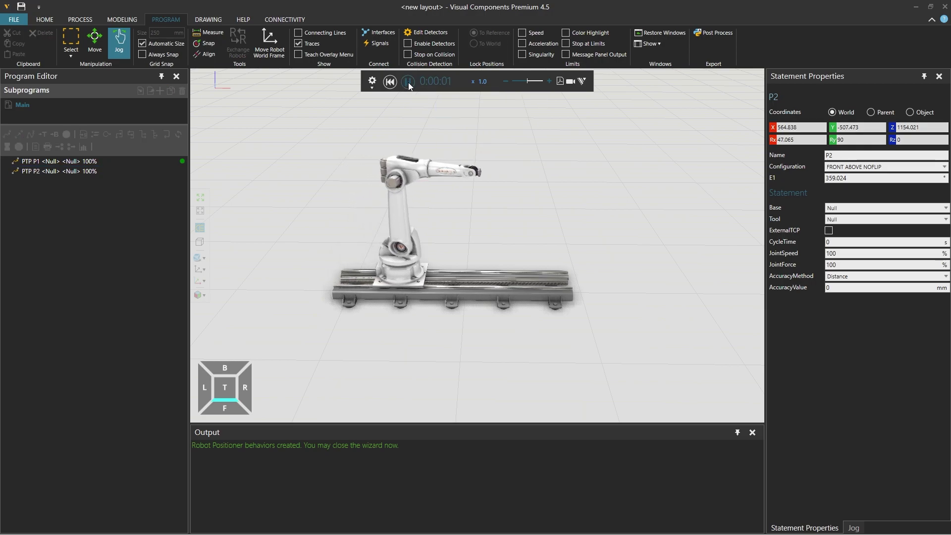